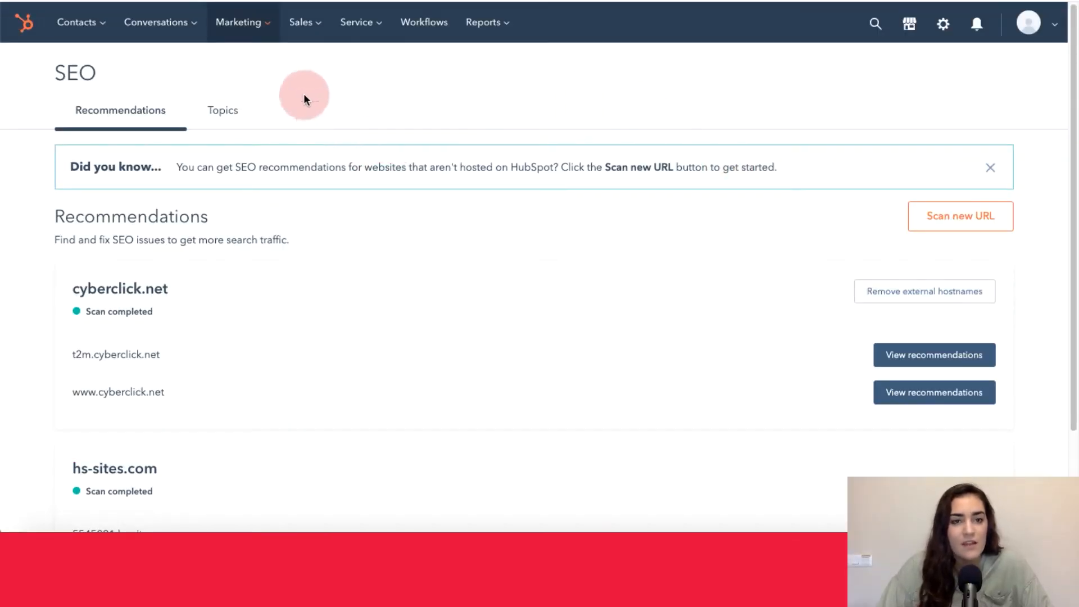
- Open the SEO tool among the marketing planning and strategy tools and view its Topics section, ending on Recommendations
{"action": "left_click", "coordinate": [269, 23]}
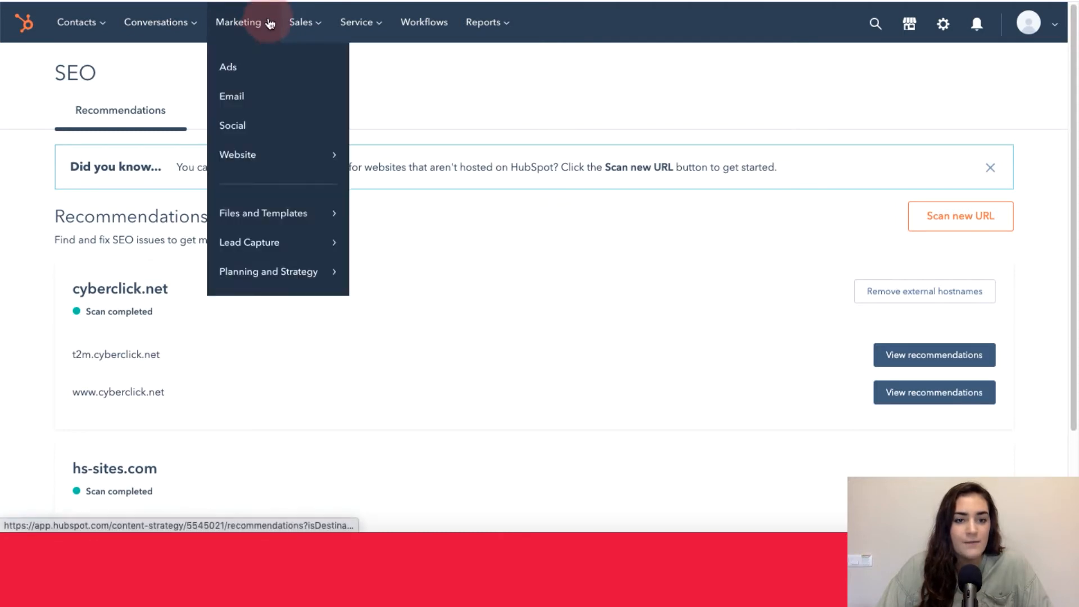
{"action": "mouse_move", "coordinate": [234, 281]}
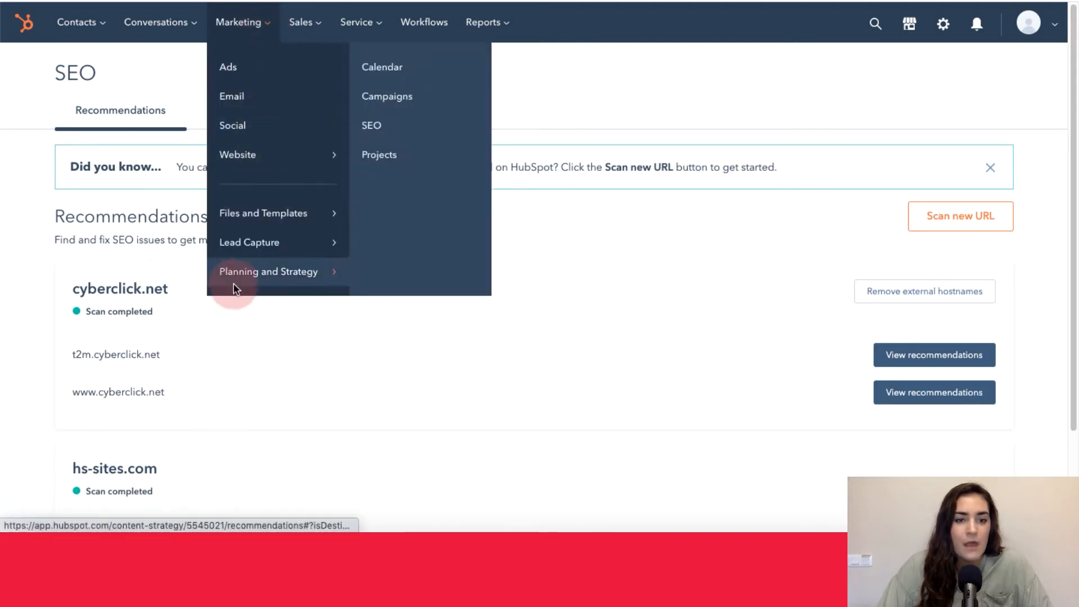
{"action": "left_click", "coordinate": [403, 122]}
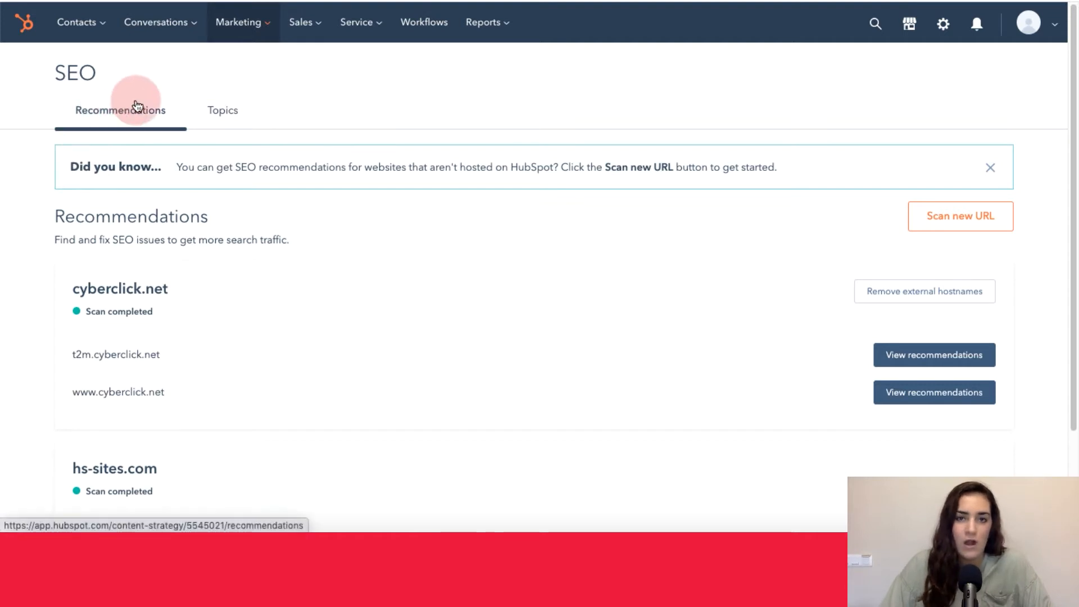
{"action": "left_click", "coordinate": [218, 114]}
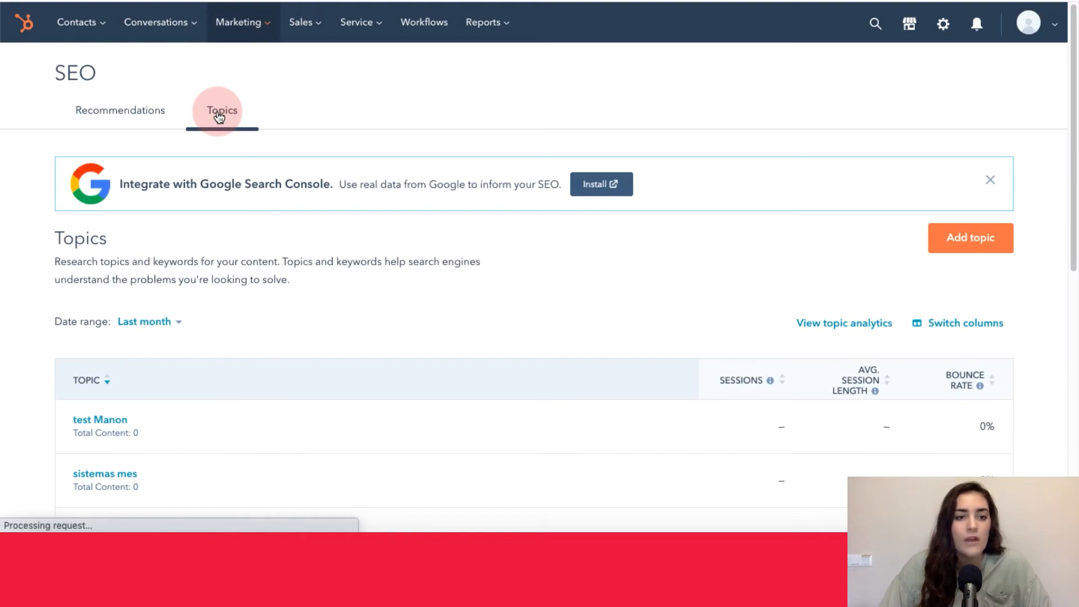
{"action": "left_click", "coordinate": [144, 118]}
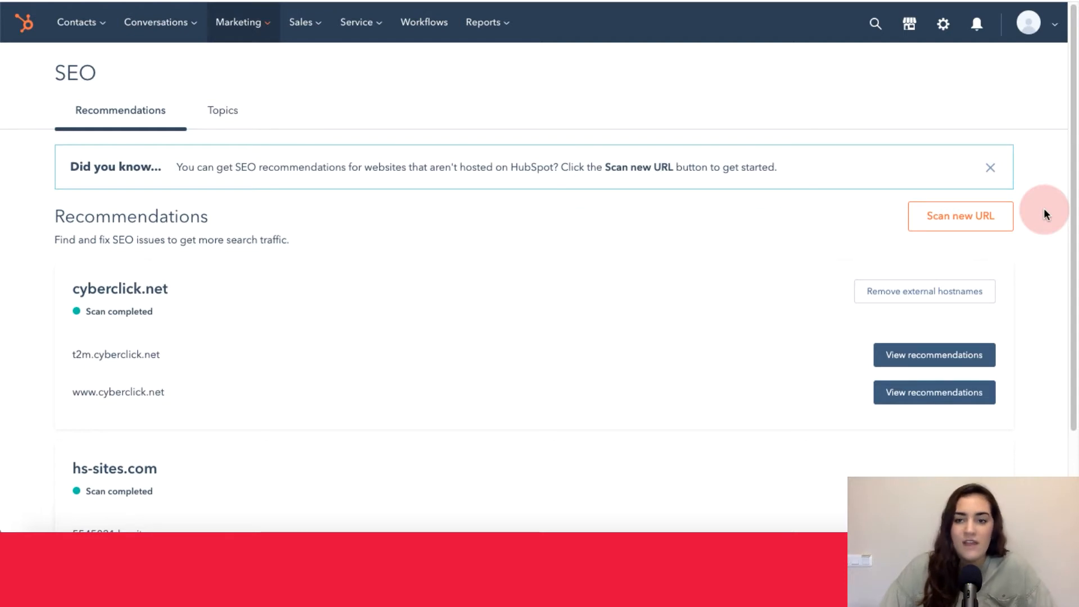
{"action": "scroll", "coordinate": [1044, 210], "scroll_direction": "down", "scroll_amount": 2}
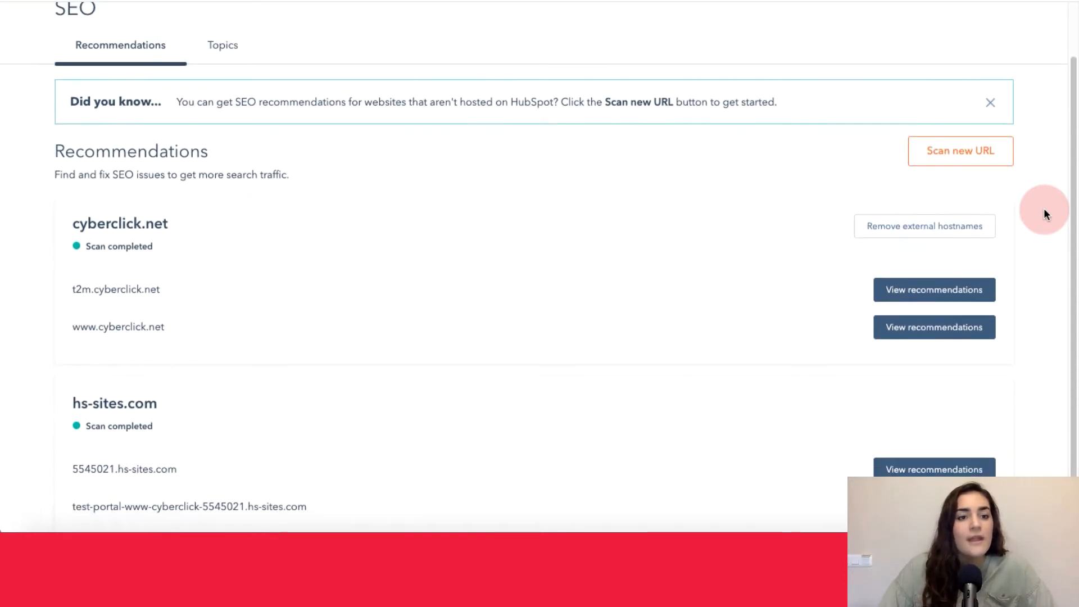
{"action": "scroll", "coordinate": [1045, 211], "scroll_direction": "down", "scroll_amount": 1}
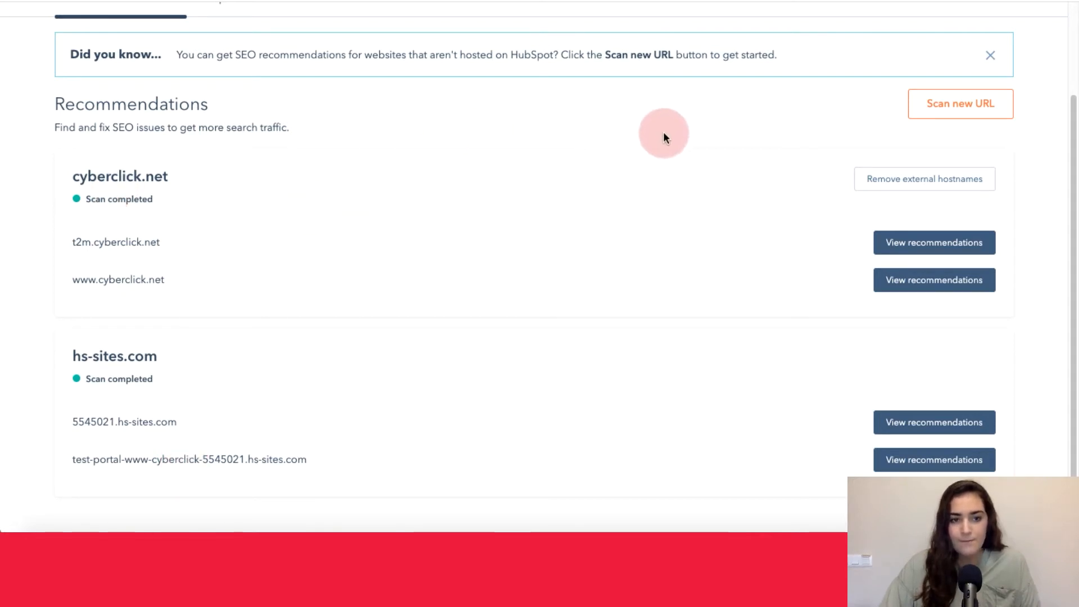
{"action": "left_click", "coordinate": [931, 286]}
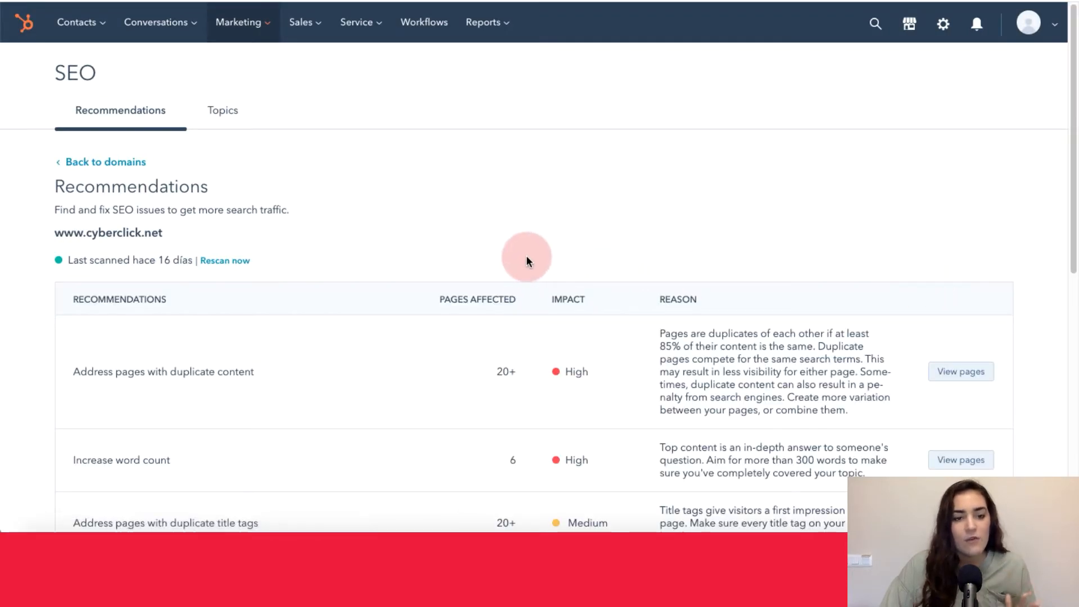
{"action": "scroll", "coordinate": [313, 258], "scroll_direction": "down", "scroll_amount": 2}
{"action": "scroll", "coordinate": [337, 259], "scroll_direction": "down", "scroll_amount": 3}
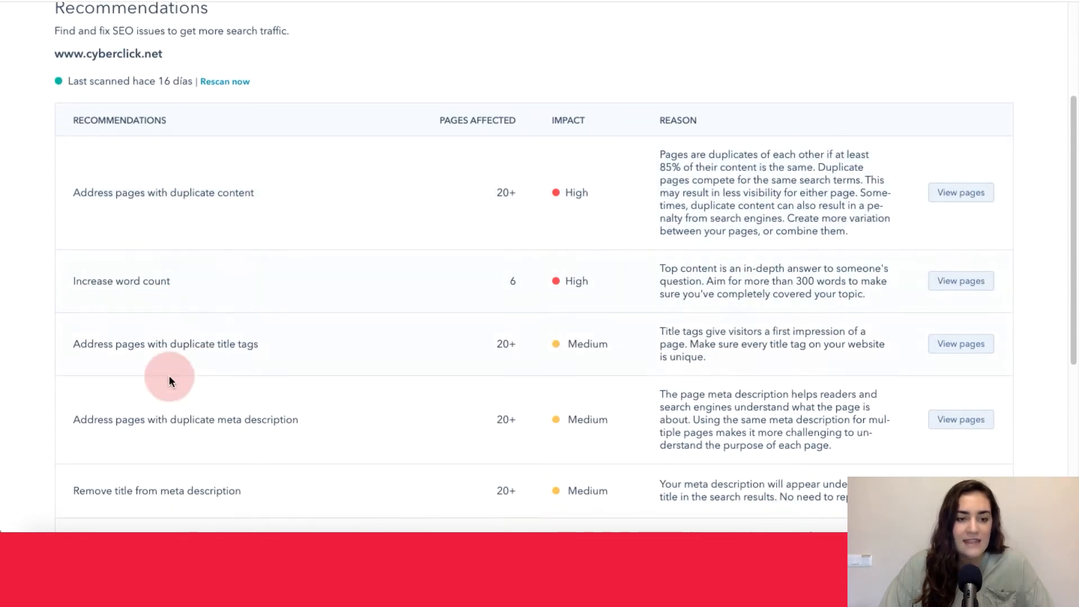
{"action": "scroll", "coordinate": [551, 93], "scroll_direction": "down", "scroll_amount": 1}
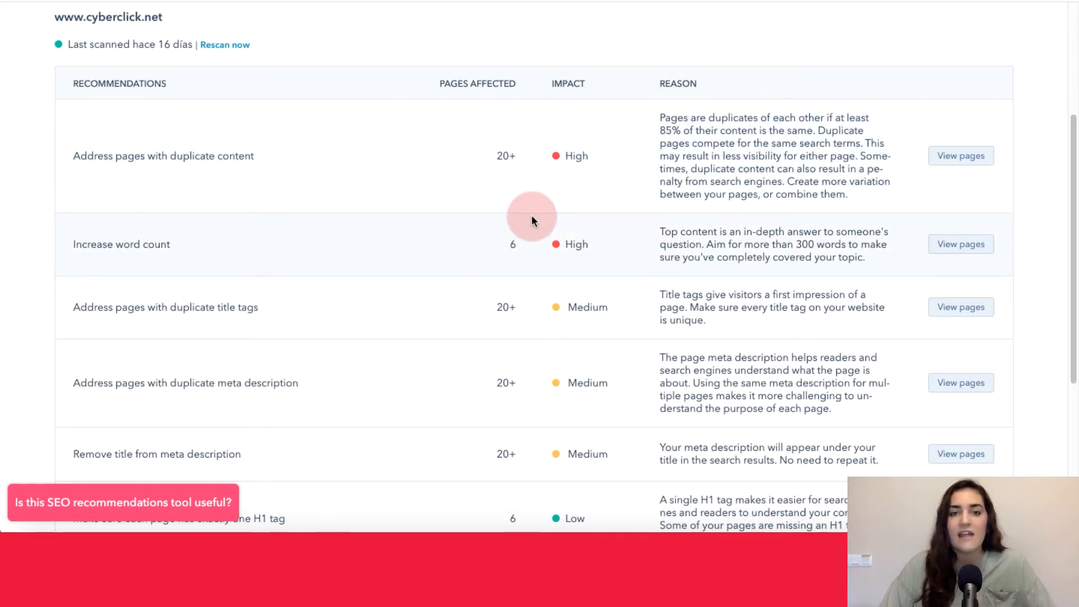
{"action": "scroll", "coordinate": [532, 220], "scroll_direction": "down", "scroll_amount": 1}
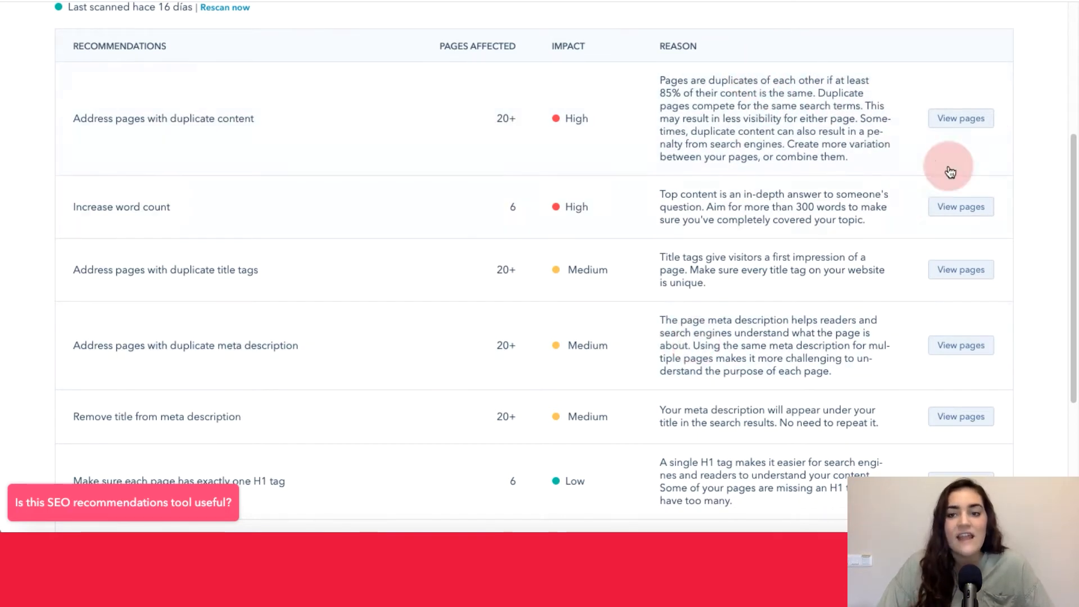
- Open the pages affected by the duplicate content recommendation and look through the list of duplicates
{"action": "left_click", "coordinate": [971, 124]}
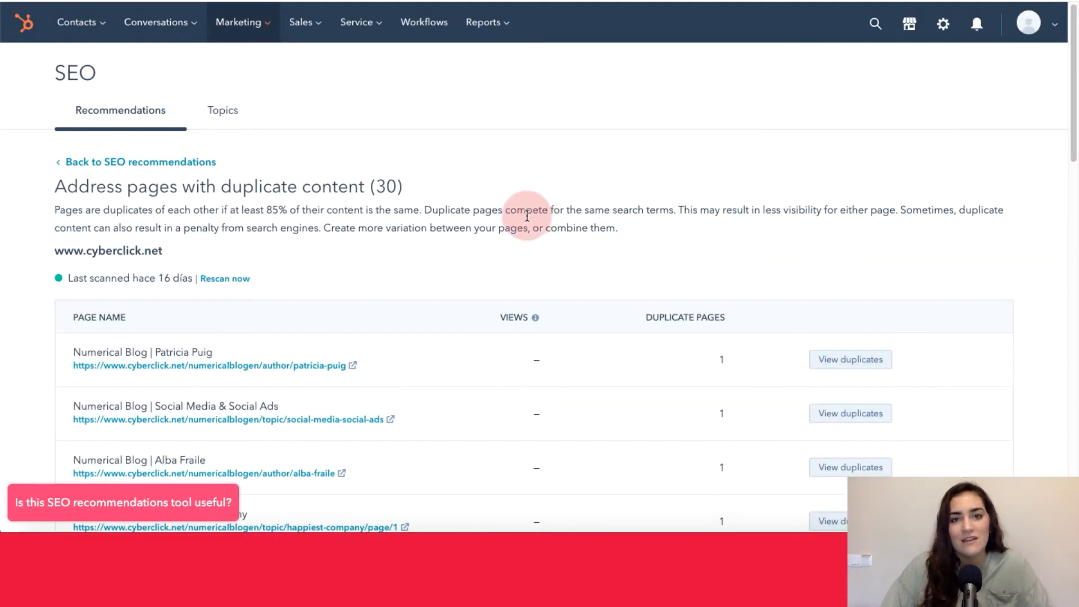
{"action": "scroll", "coordinate": [517, 214], "scroll_direction": "down", "scroll_amount": 3}
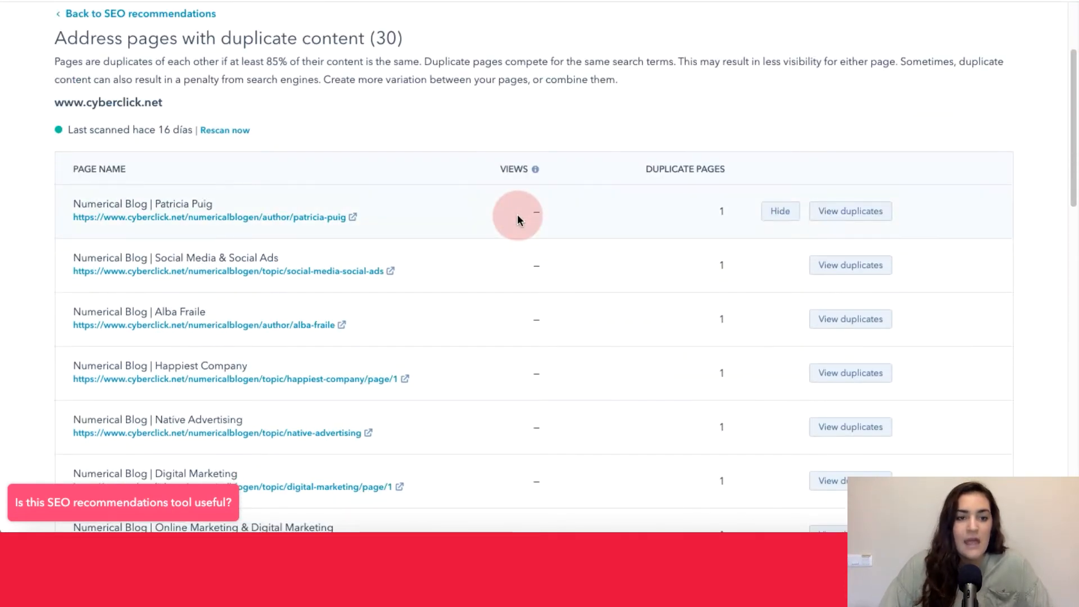
{"action": "scroll", "coordinate": [517, 219], "scroll_direction": "down", "scroll_amount": 3}
{"action": "scroll", "coordinate": [517, 217], "scroll_direction": "up", "scroll_amount": 5}
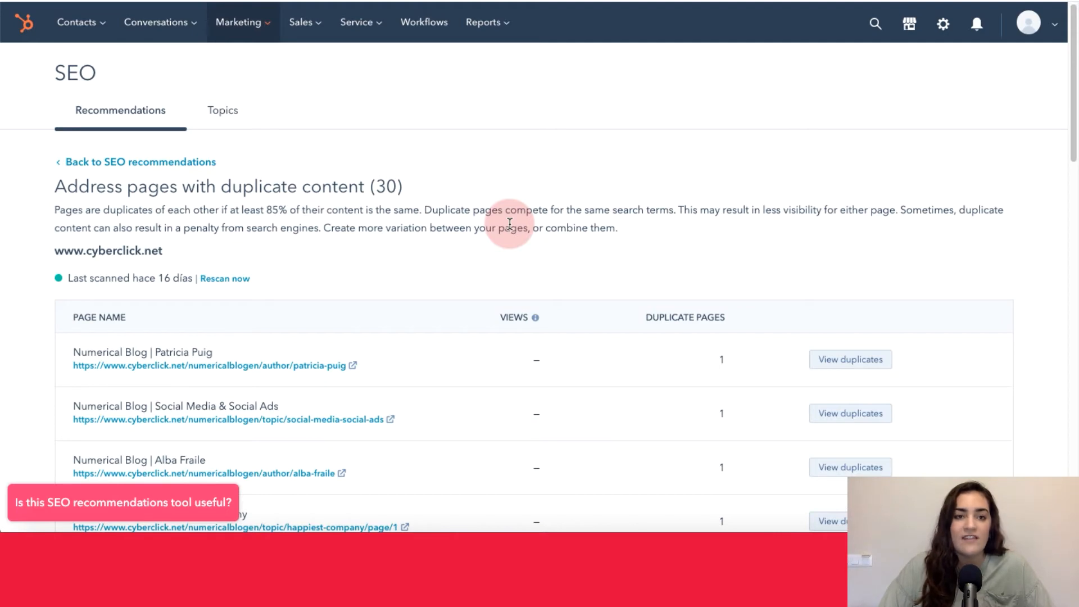
{"action": "scroll", "coordinate": [510, 223], "scroll_direction": "down", "scroll_amount": 3}
{"action": "scroll", "coordinate": [314, 149], "scroll_direction": "up", "scroll_amount": 1}
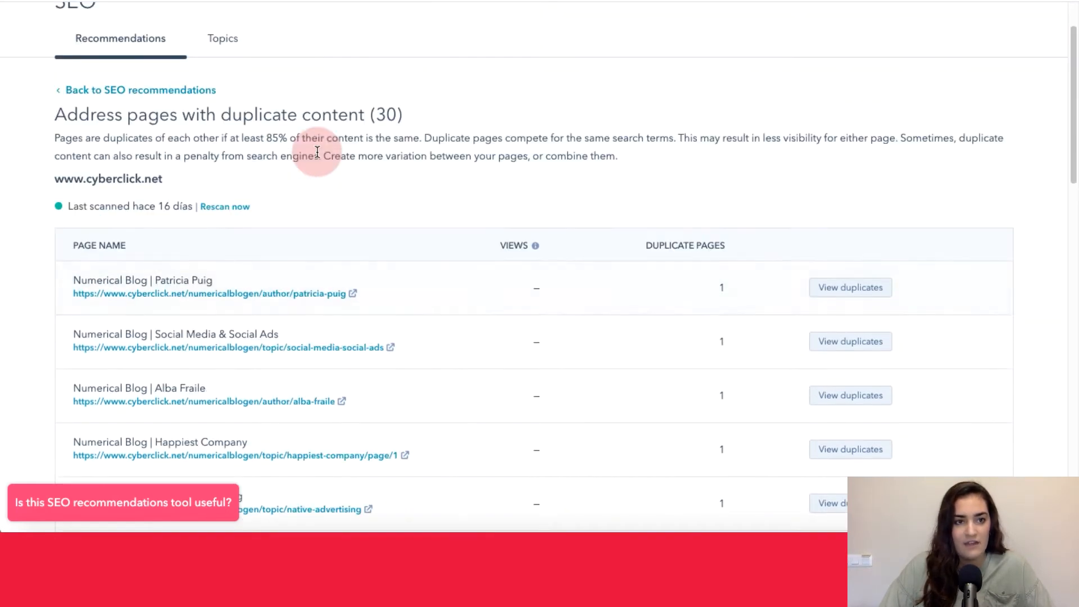
{"action": "left_click", "coordinate": [163, 91]}
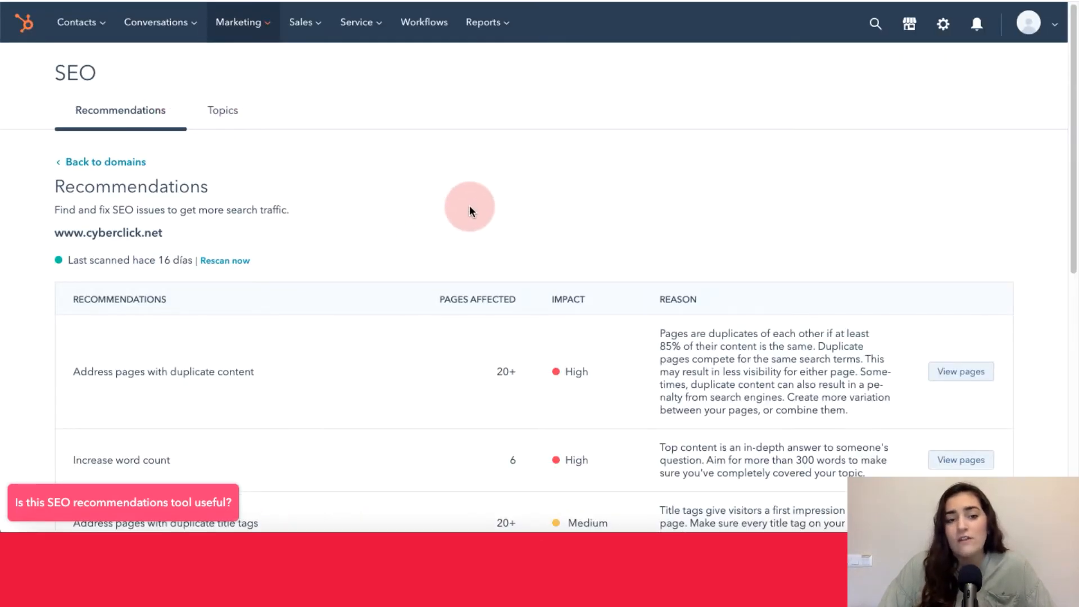
{"action": "scroll", "coordinate": [470, 208], "scroll_direction": "down", "scroll_amount": 5}
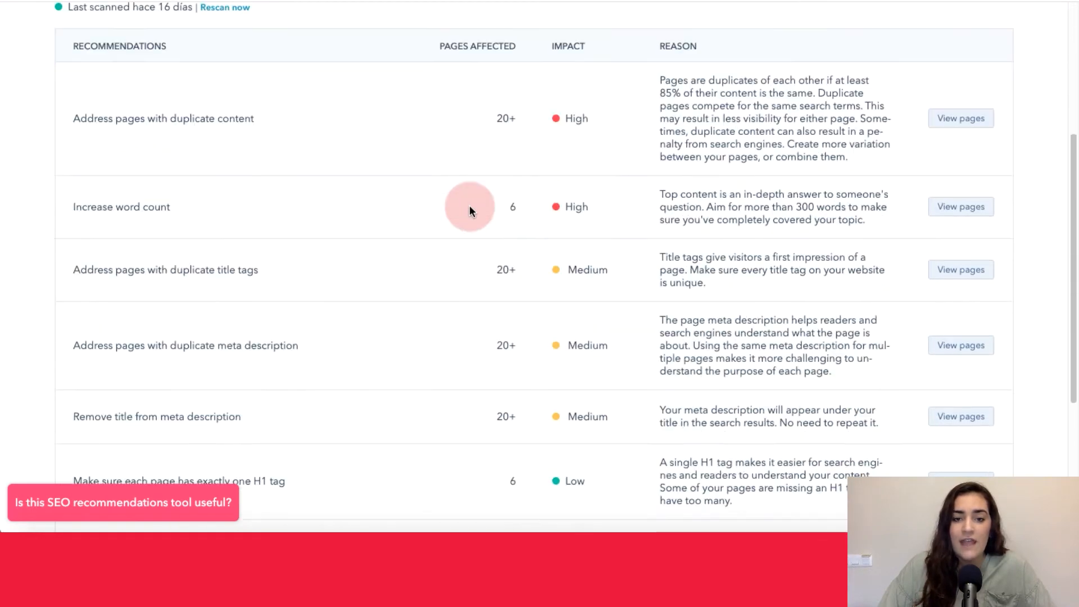
{"action": "scroll", "coordinate": [470, 211], "scroll_direction": "down", "scroll_amount": 1}
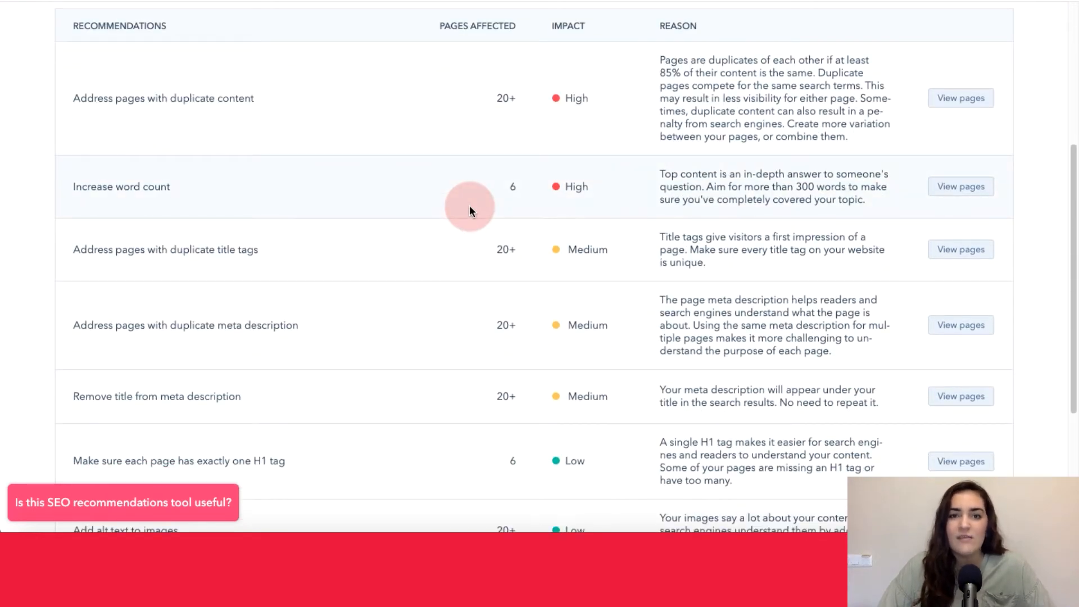
{"action": "scroll", "coordinate": [470, 211], "scroll_direction": "down", "scroll_amount": 1}
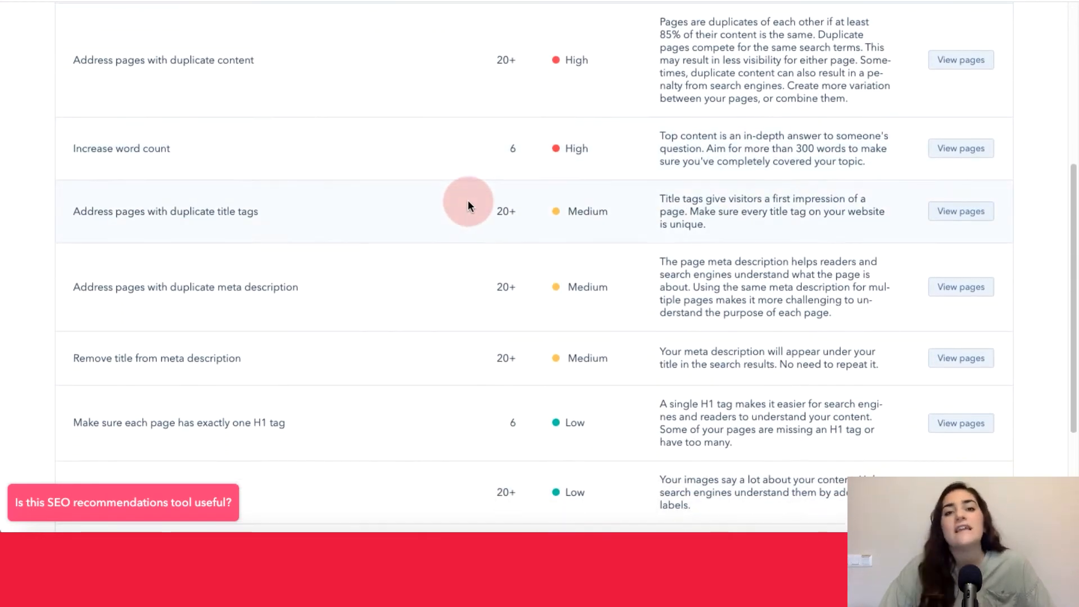
{"action": "scroll", "coordinate": [469, 206], "scroll_direction": "down", "scroll_amount": 4}
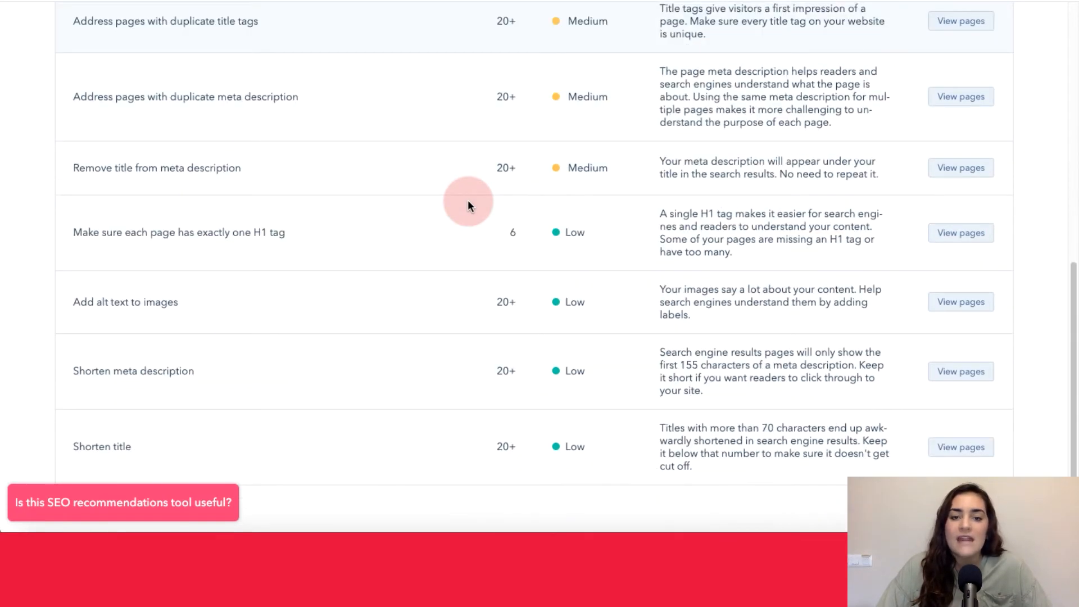
{"action": "scroll", "coordinate": [468, 200], "scroll_direction": "up", "scroll_amount": 8}
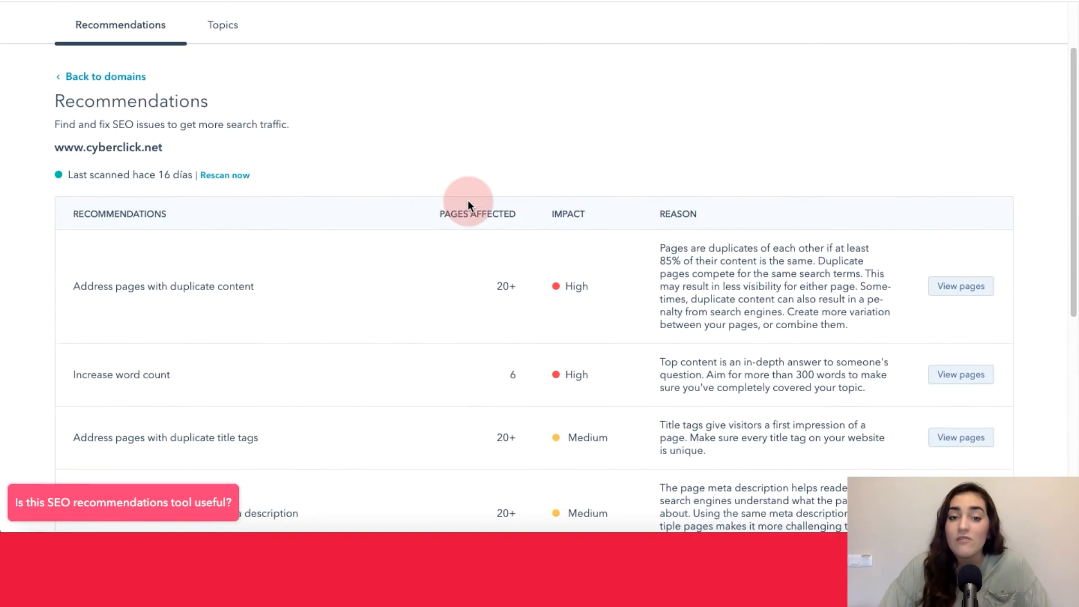
{"action": "scroll", "coordinate": [461, 201], "scroll_direction": "up", "scroll_amount": 2}
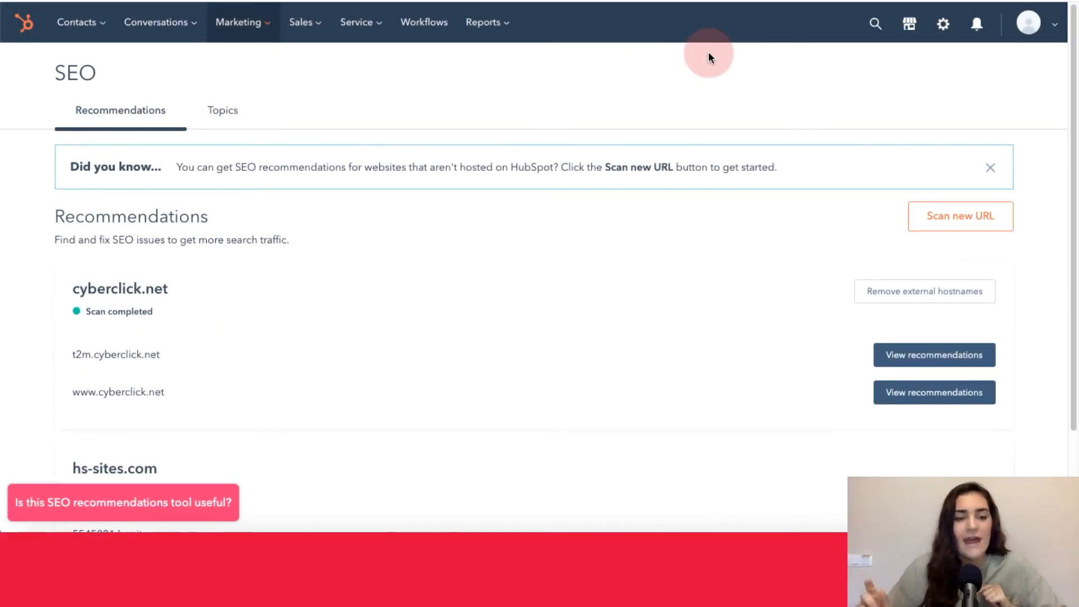
- Switch to the SEO Topics section and look over the existing topics and their session metrics
{"action": "left_click", "coordinate": [223, 115]}
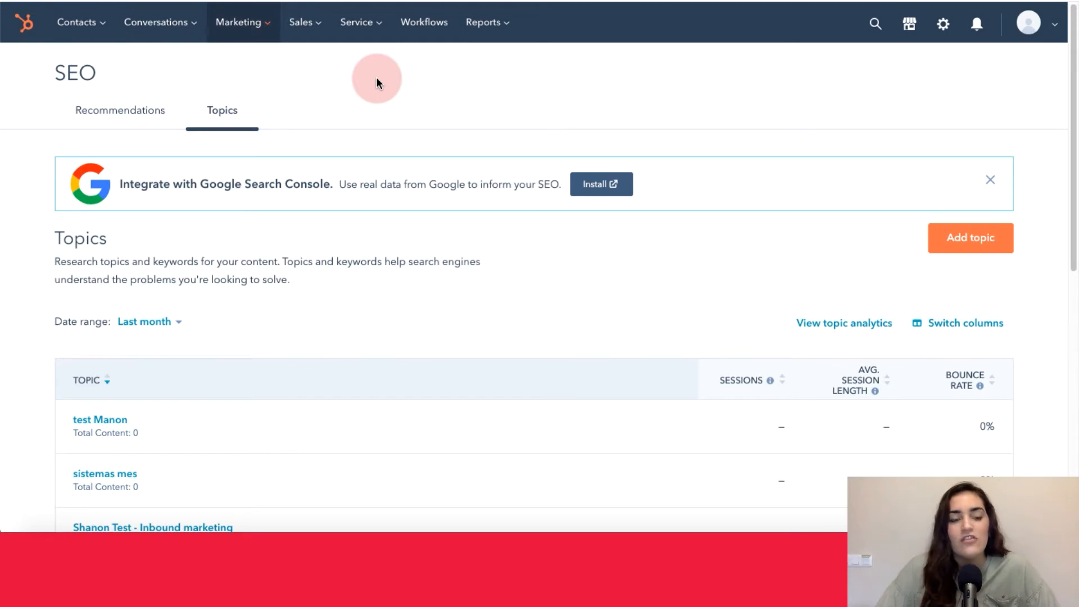
{"action": "scroll", "coordinate": [352, 269], "scroll_direction": "down", "scroll_amount": 7}
{"action": "scroll", "coordinate": [352, 269], "scroll_direction": "up", "scroll_amount": 5}
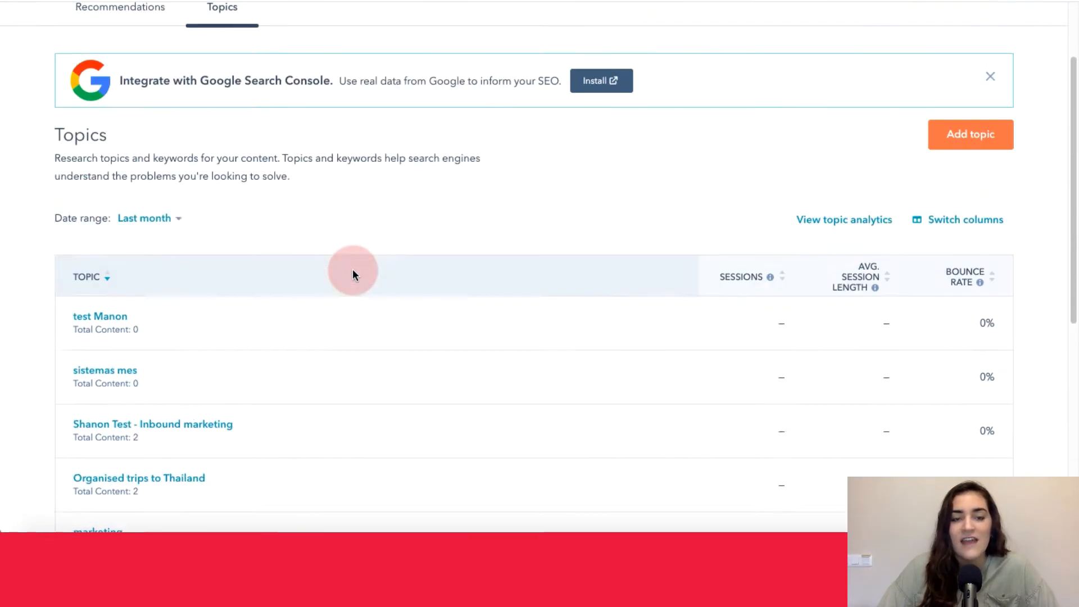
{"action": "scroll", "coordinate": [353, 275], "scroll_direction": "up", "scroll_amount": 2}
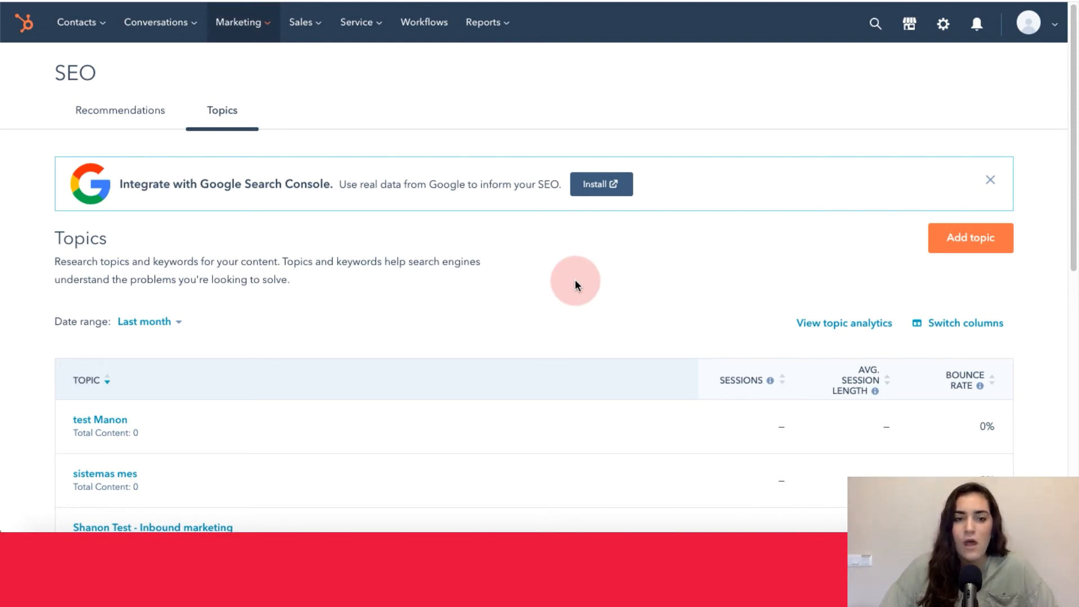
- Start adding a new SEO topic and look over the topic phrase entry and recommended topics areas
{"action": "scroll", "coordinate": [575, 279], "scroll_direction": "down", "scroll_amount": 1}
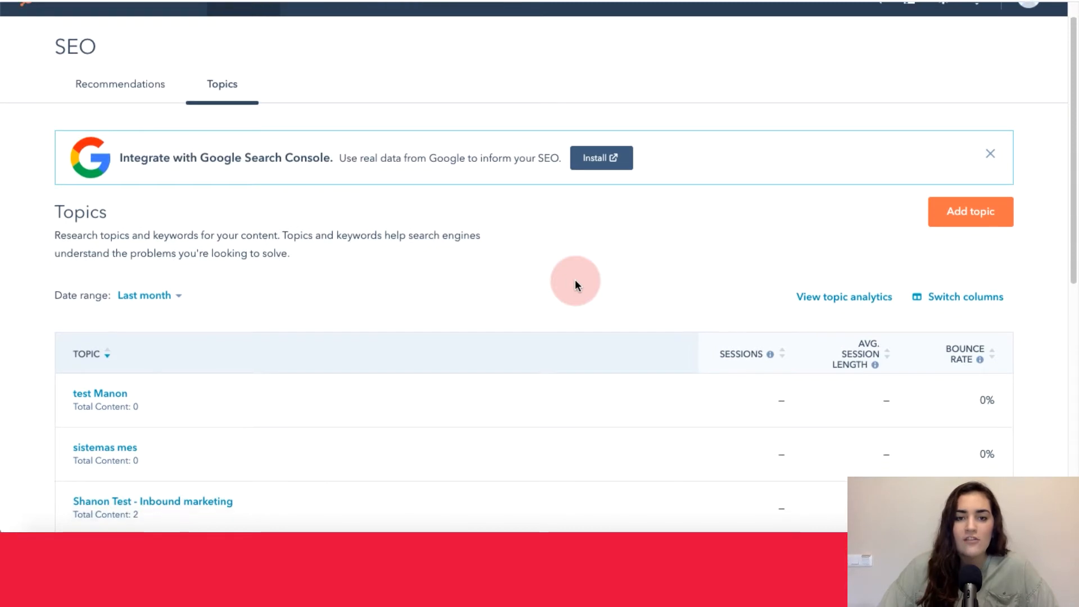
{"action": "left_click", "coordinate": [964, 217]}
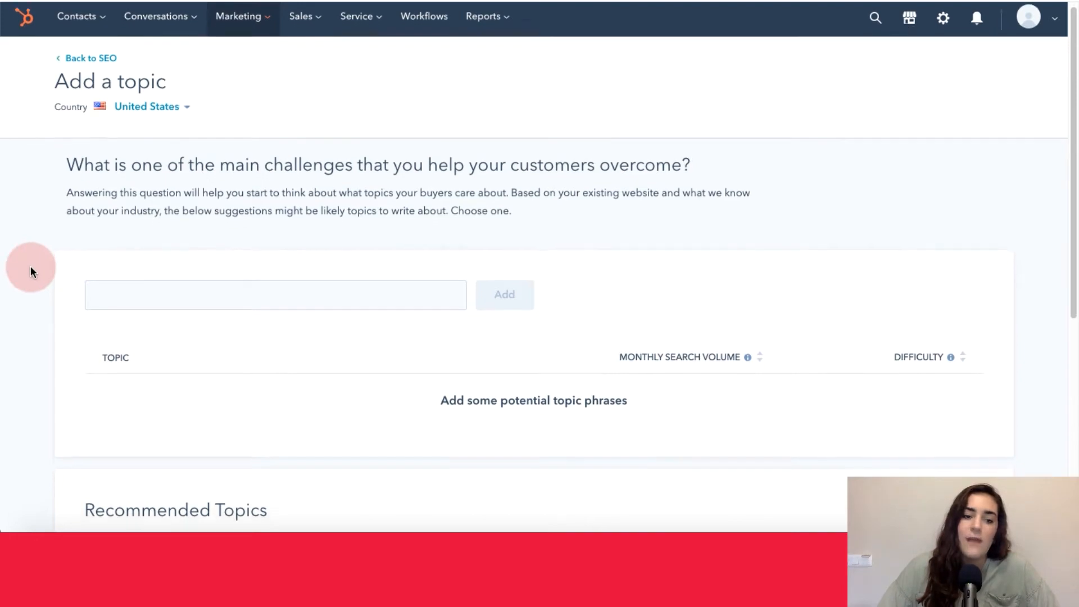
{"action": "scroll", "coordinate": [31, 270], "scroll_direction": "down", "scroll_amount": 5}
{"action": "scroll", "coordinate": [30, 272], "scroll_direction": "down", "scroll_amount": 3}
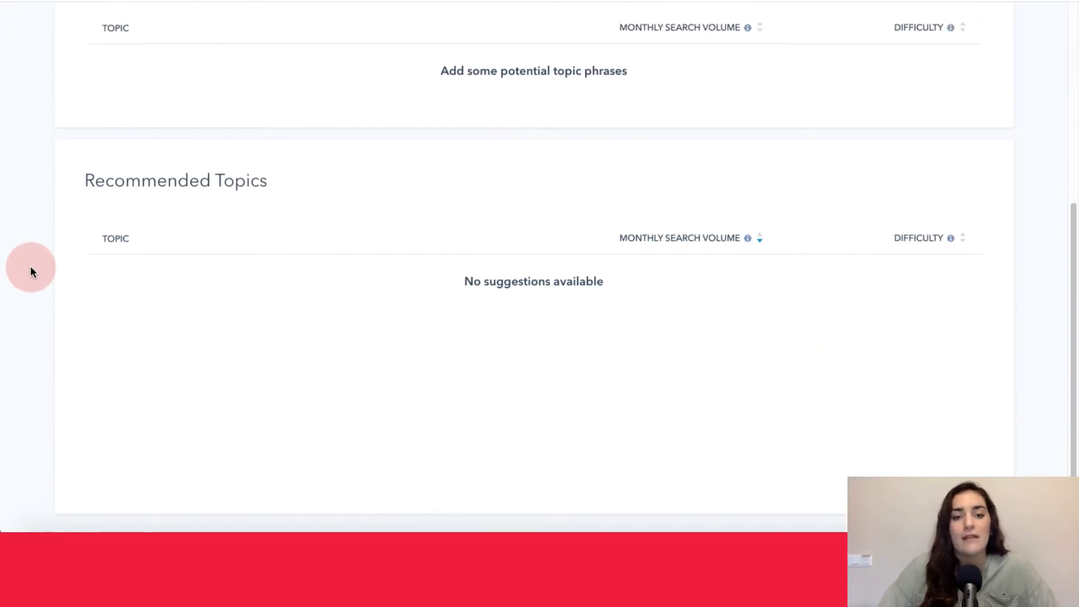
{"action": "scroll", "coordinate": [30, 272], "scroll_direction": "up", "scroll_amount": 6}
{"action": "scroll", "coordinate": [30, 272], "scroll_direction": "down", "scroll_amount": 1}
{"action": "scroll", "coordinate": [30, 265], "scroll_direction": "up", "scroll_amount": 1}
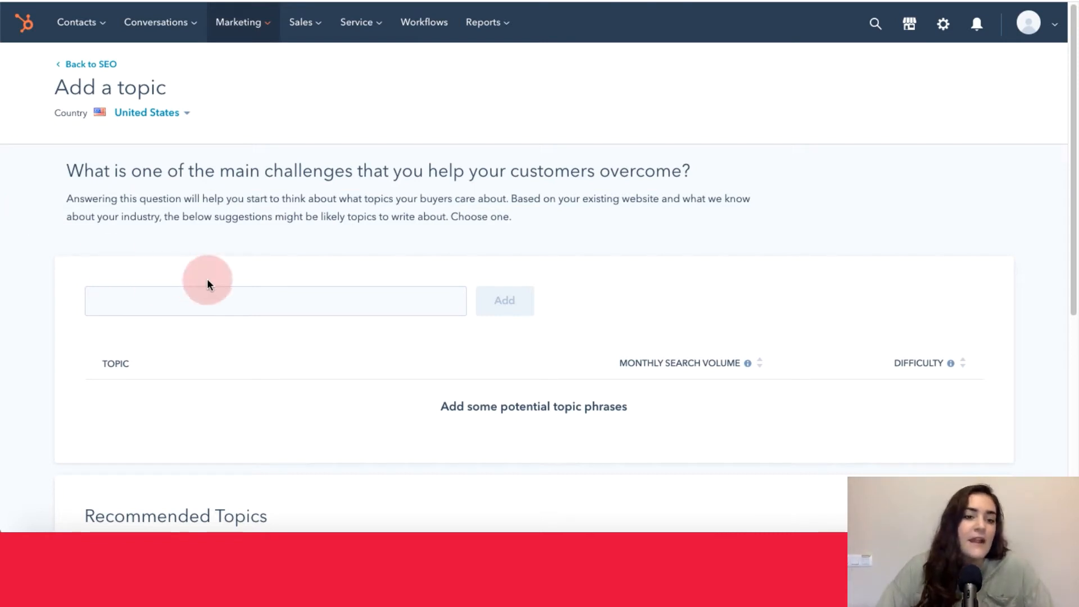
- Add "inbound marketing" as a potential topic phrase for the United States
{"action": "left_click", "coordinate": [196, 302]}
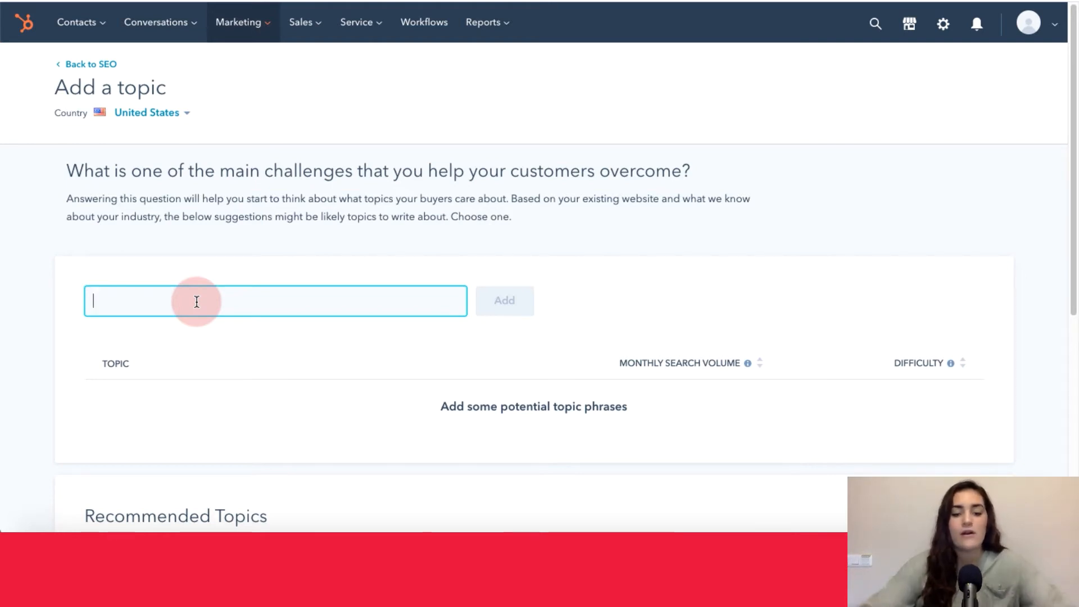
{"action": "type", "text": "inbound"}
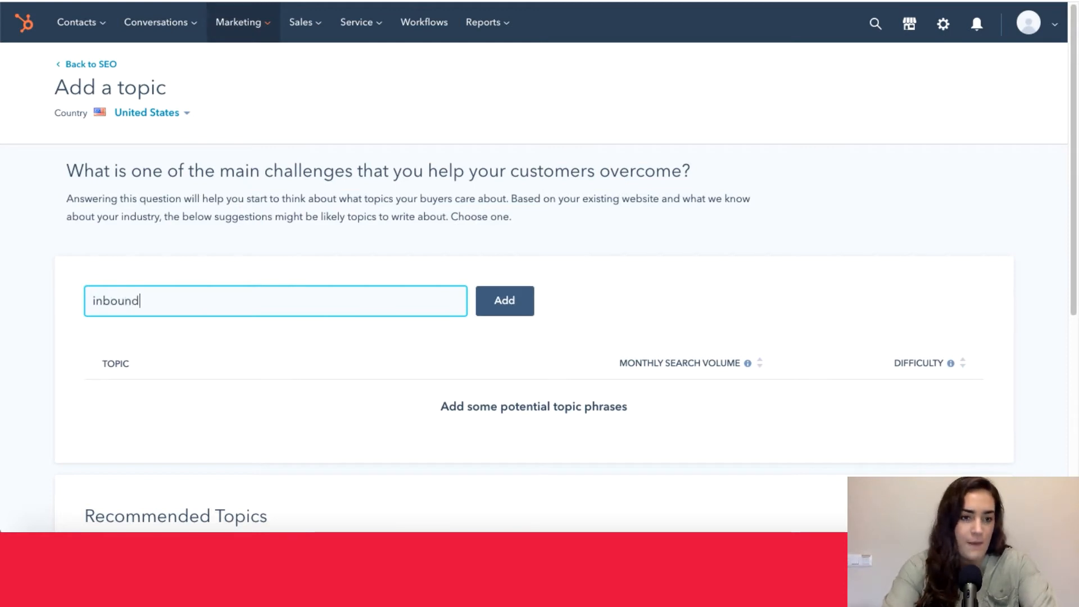
{"action": "type", "text": " marketing"}
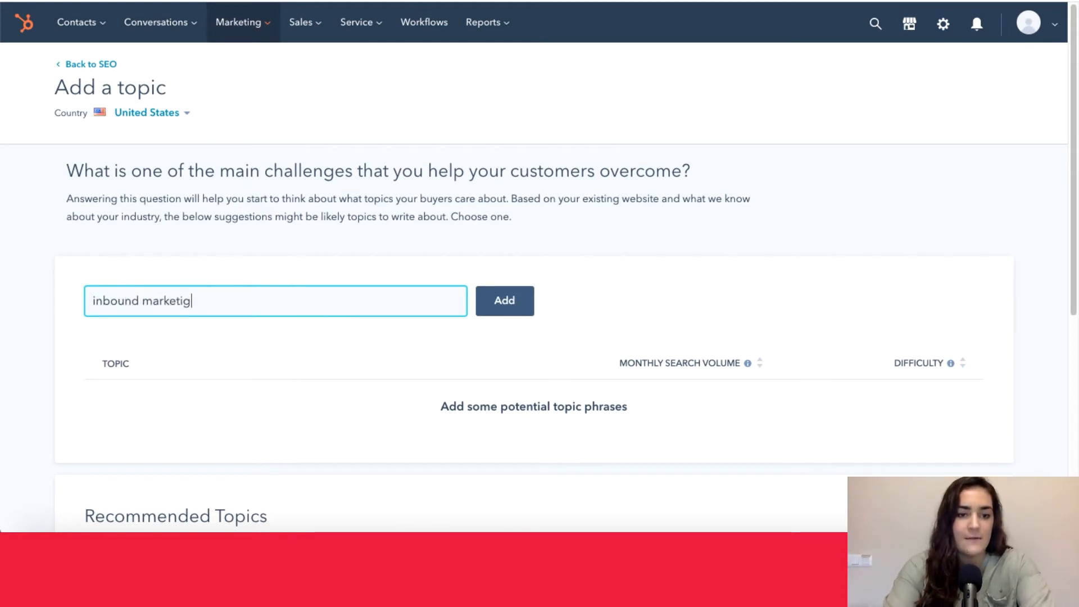
{"action": "left_click", "coordinate": [502, 300]}
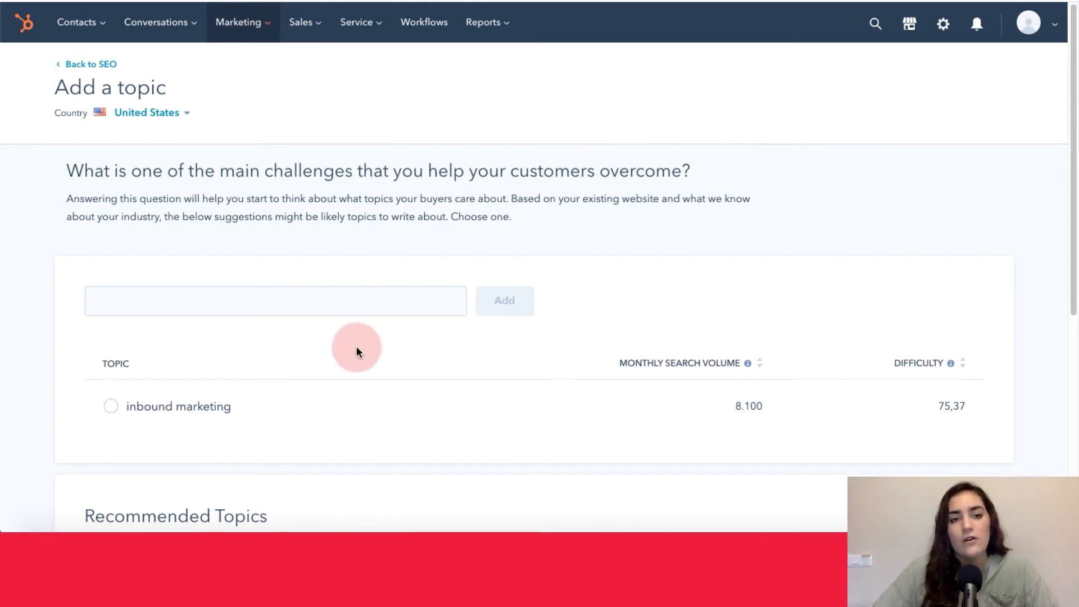
- Add "buyer personas" as a second potential topic phrase alongside "inbound marketing"
{"action": "left_click", "coordinate": [329, 309]}
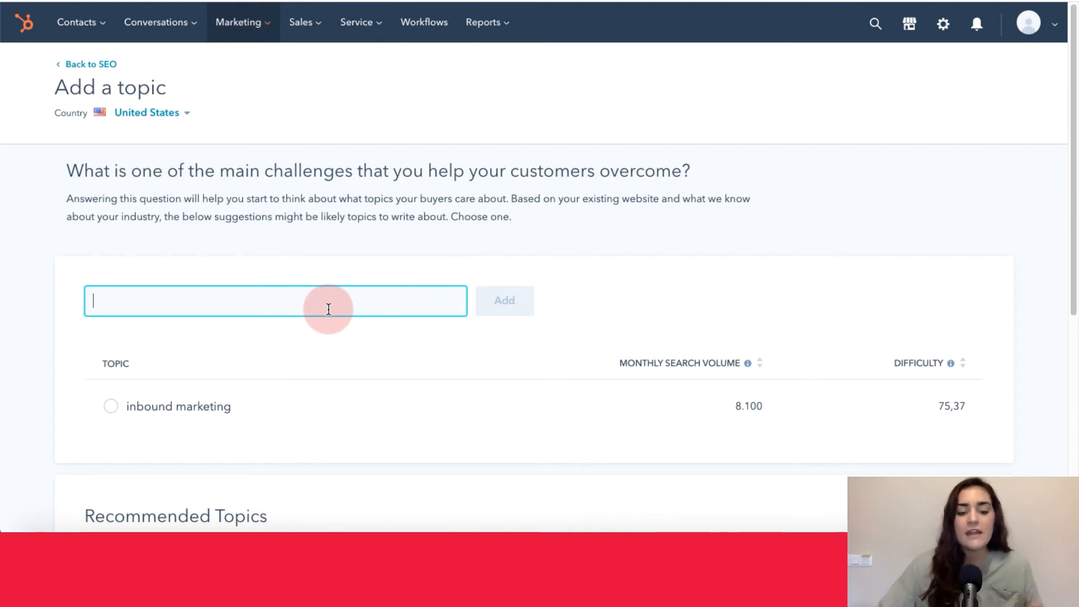
{"action": "type", "text": "buyer"}
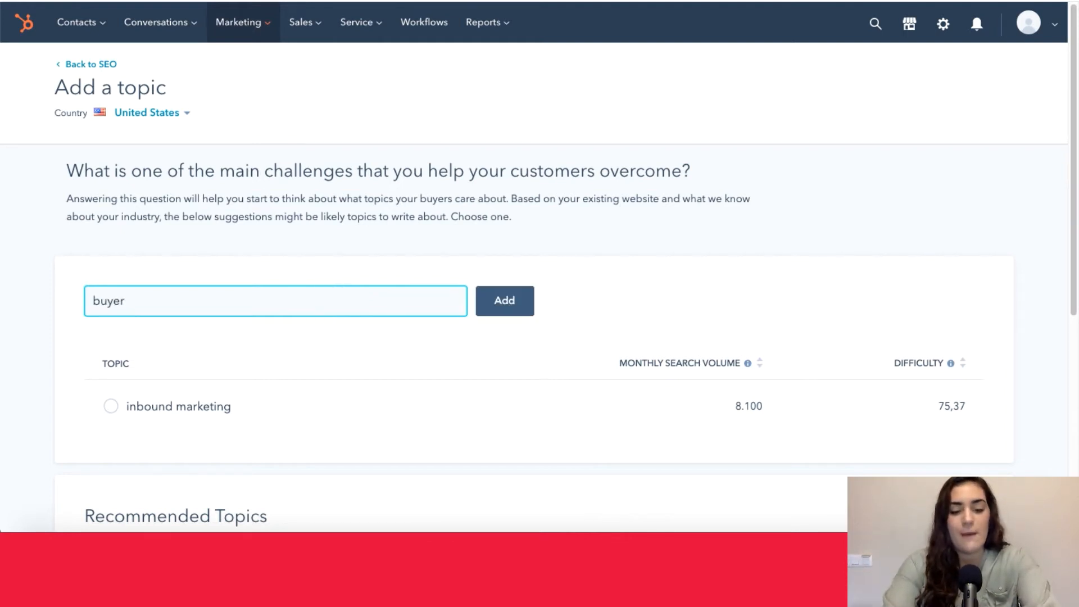
{"action": "type", "text": " personas"}
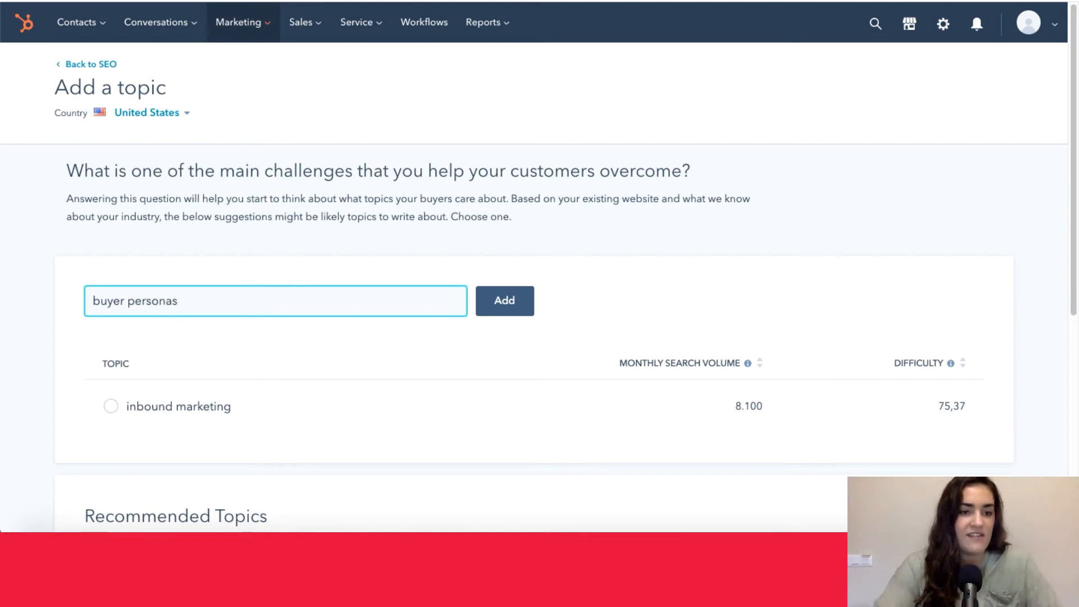
{"action": "left_click", "coordinate": [527, 297]}
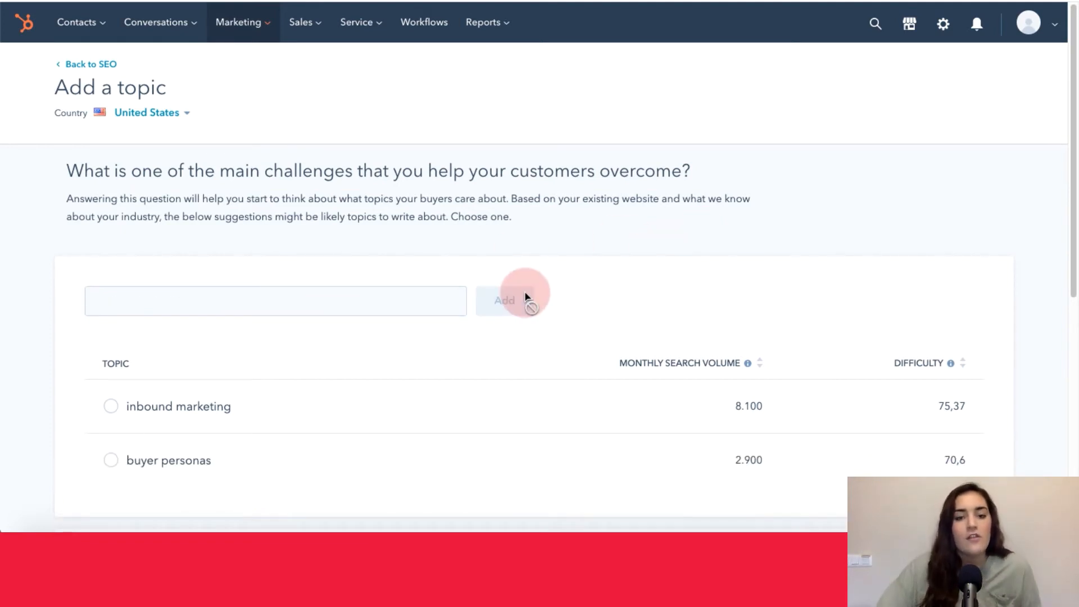
- Choose "inbound marketing" from the potential phrases and create it as the new topic
{"action": "scroll", "coordinate": [325, 250], "scroll_direction": "down", "scroll_amount": 2}
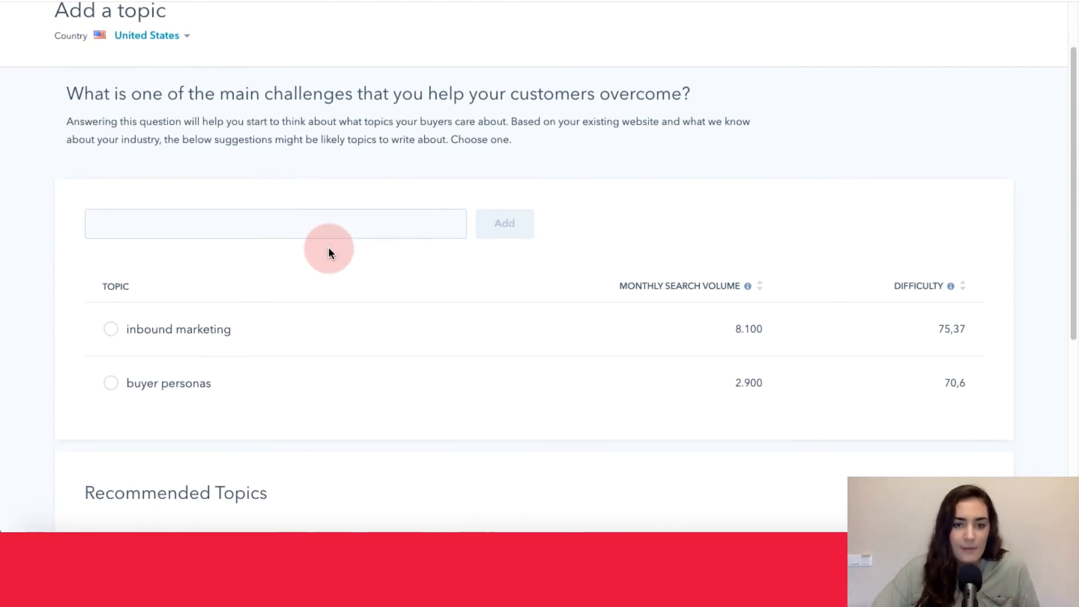
{"action": "scroll", "coordinate": [330, 252], "scroll_direction": "down", "scroll_amount": 4}
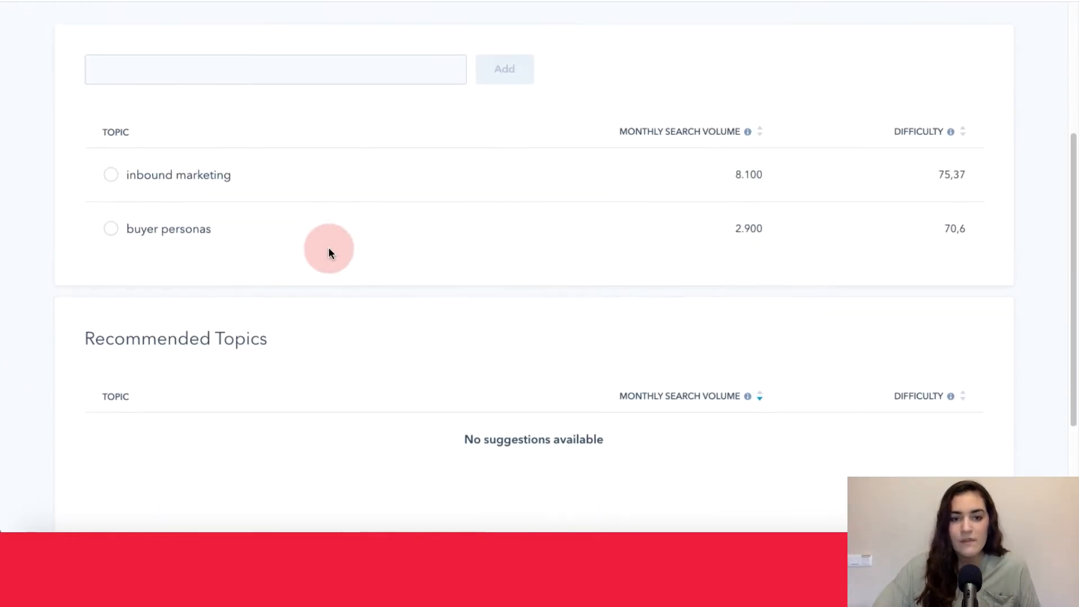
{"action": "scroll", "coordinate": [330, 252], "scroll_direction": "up", "scroll_amount": 1}
{"action": "left_click", "coordinate": [111, 196]}
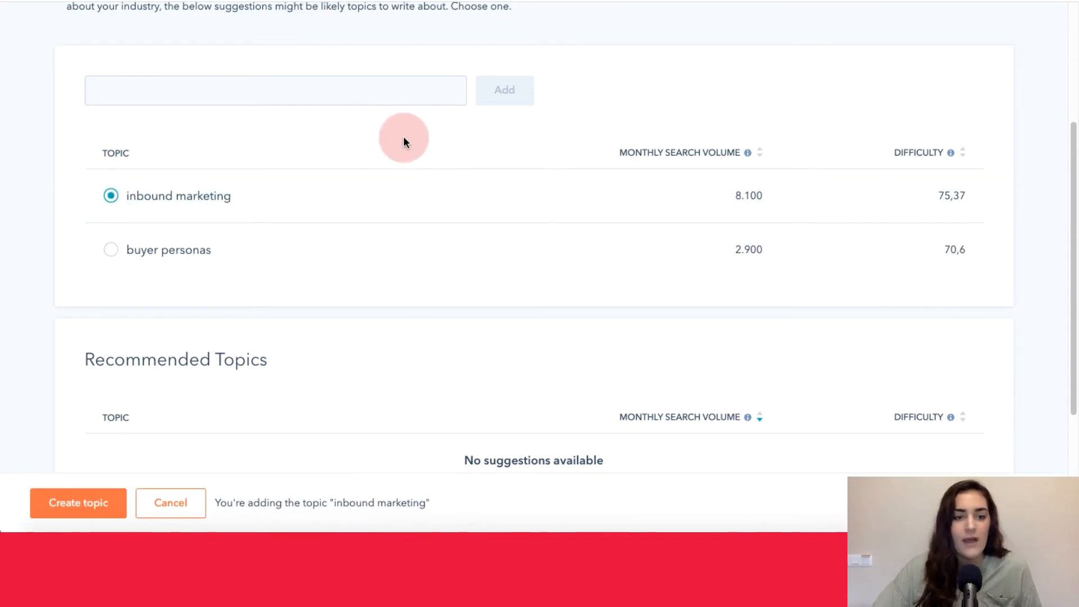
{"action": "left_click", "coordinate": [107, 503]}
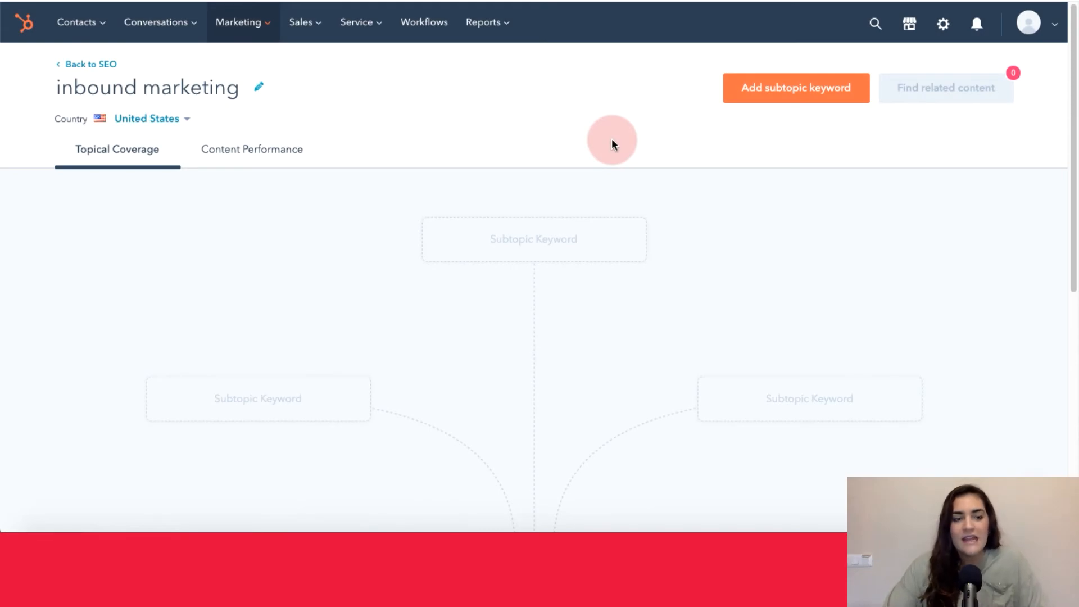
- Examine the inbound marketing topic cluster map, including its central content node and the surrounding empty subtopic keyword slots
{"action": "scroll", "coordinate": [612, 139], "scroll_direction": "down", "scroll_amount": 3}
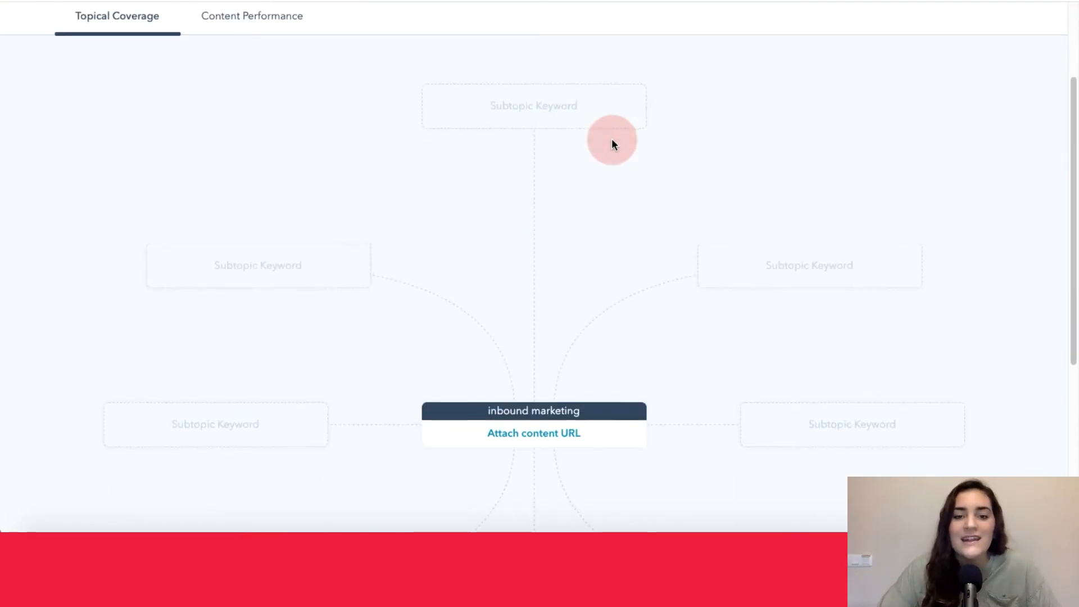
{"action": "scroll", "coordinate": [612, 139], "scroll_direction": "down", "scroll_amount": 2}
{"action": "scroll", "coordinate": [613, 139], "scroll_direction": "down", "scroll_amount": 3}
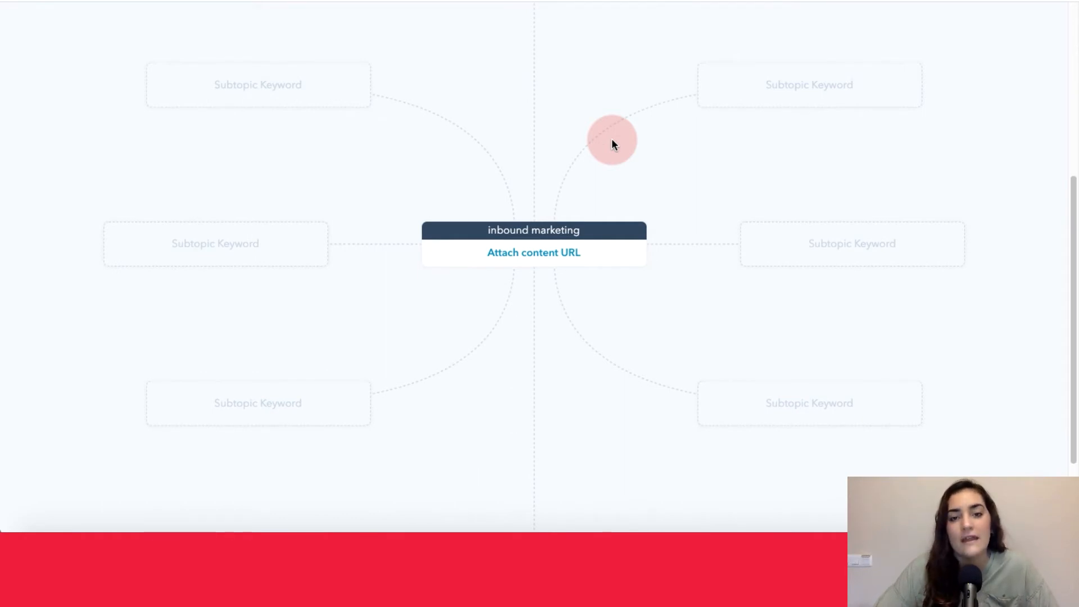
{"action": "scroll", "coordinate": [611, 140], "scroll_direction": "down", "scroll_amount": 1}
{"action": "scroll", "coordinate": [611, 140], "scroll_direction": "up", "scroll_amount": 3}
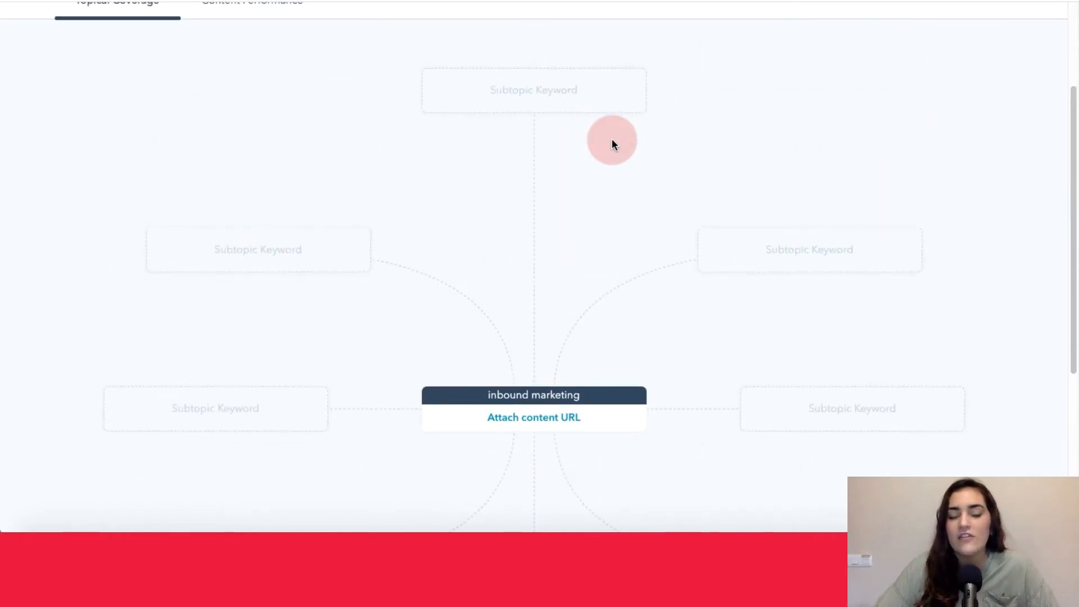
{"action": "scroll", "coordinate": [611, 138], "scroll_direction": "down", "scroll_amount": 3}
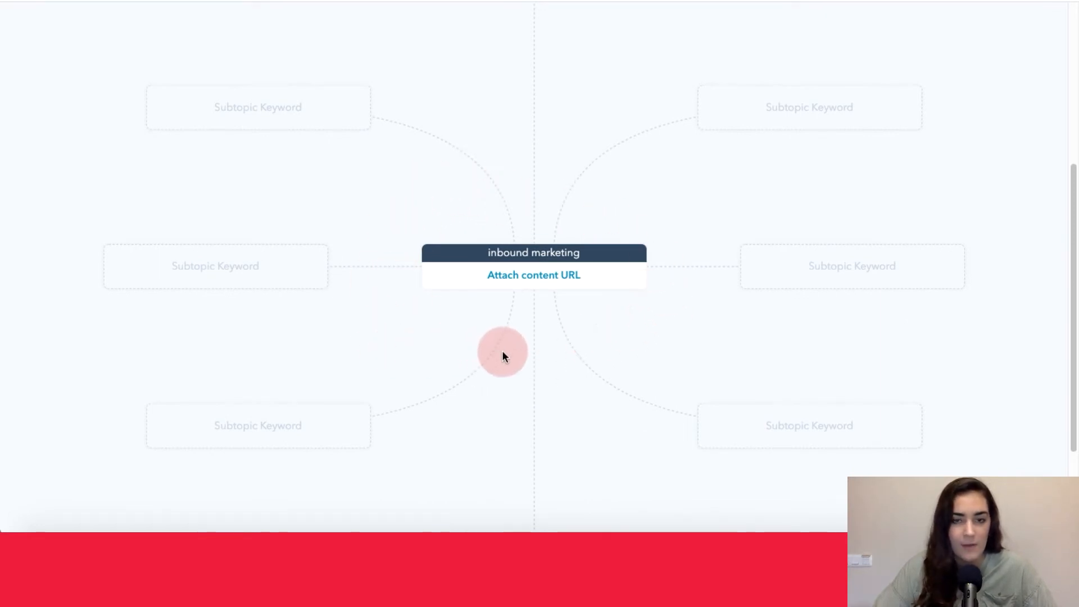
{"action": "scroll", "coordinate": [238, 416], "scroll_direction": "up", "scroll_amount": 4}
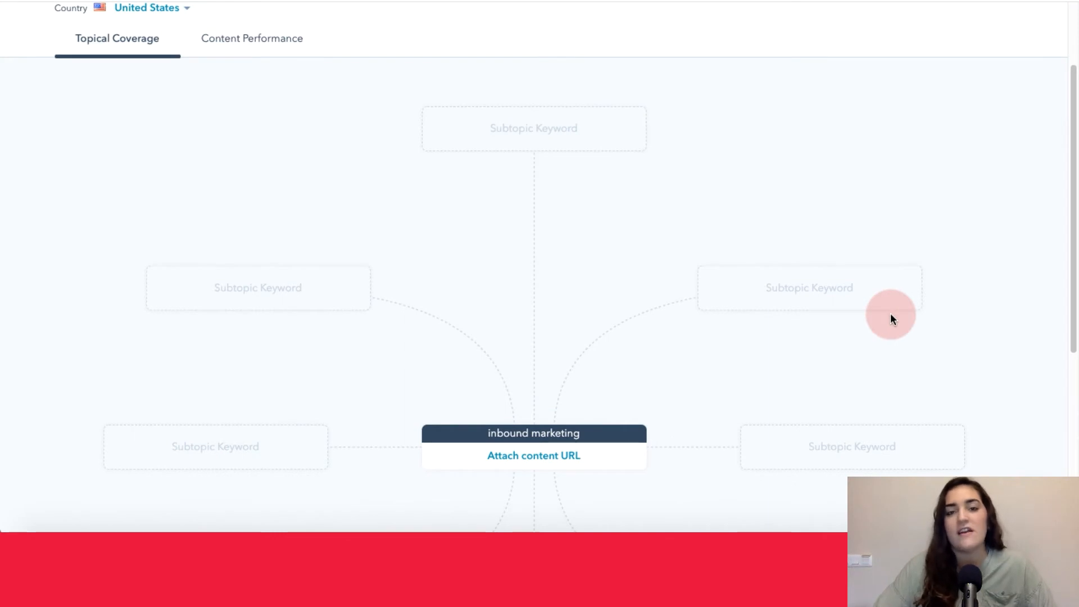
{"action": "scroll", "coordinate": [891, 316], "scroll_direction": "down", "scroll_amount": 2}
{"action": "scroll", "coordinate": [890, 319], "scroll_direction": "up", "scroll_amount": 4}
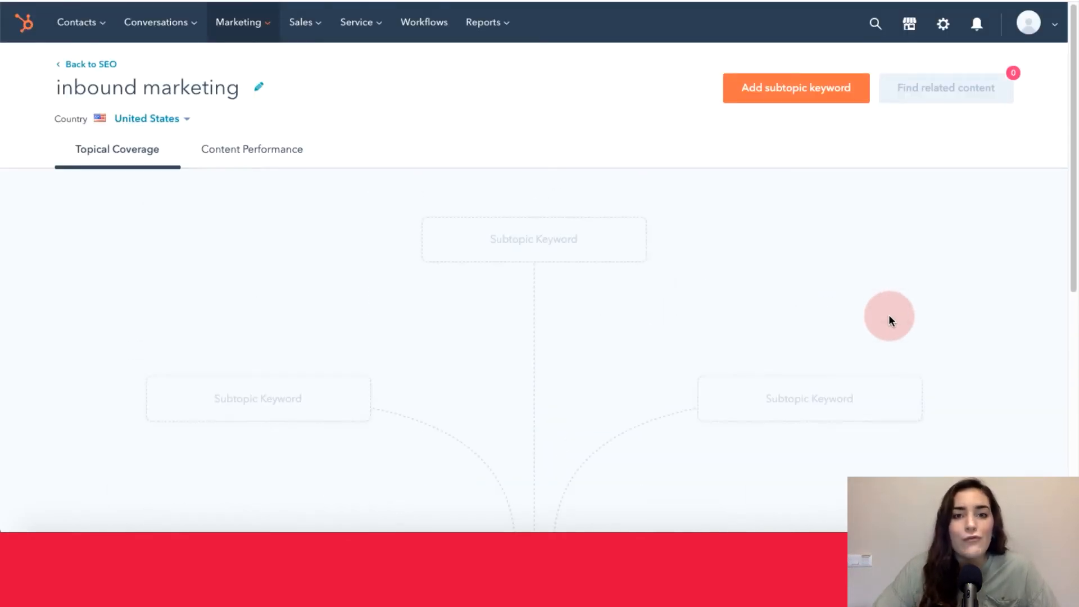
{"action": "scroll", "coordinate": [889, 320], "scroll_direction": "down", "scroll_amount": 5}
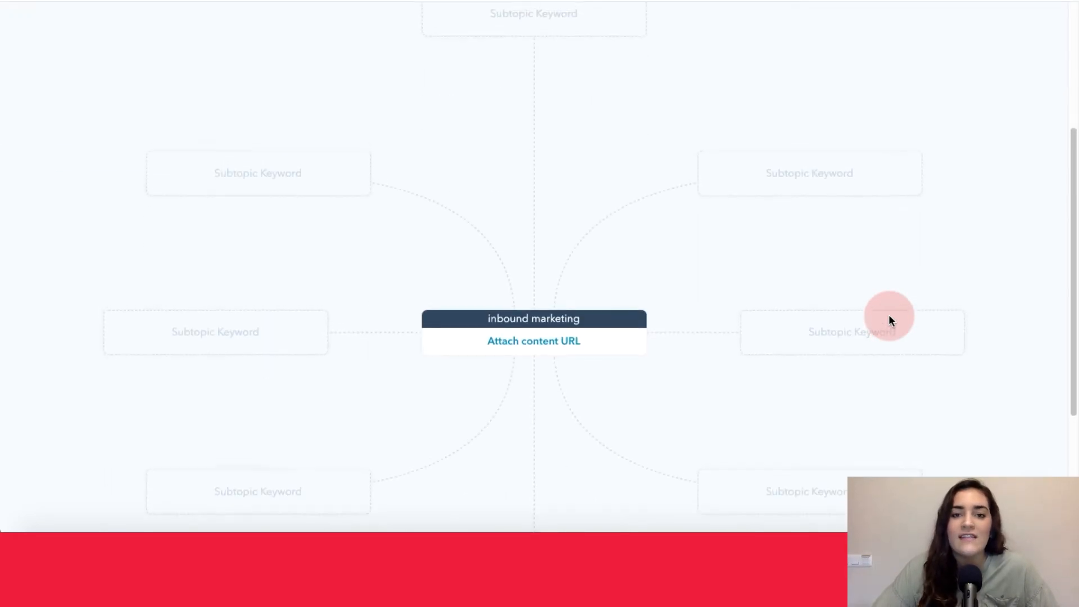
{"action": "scroll", "coordinate": [888, 318], "scroll_direction": "up", "scroll_amount": 1}
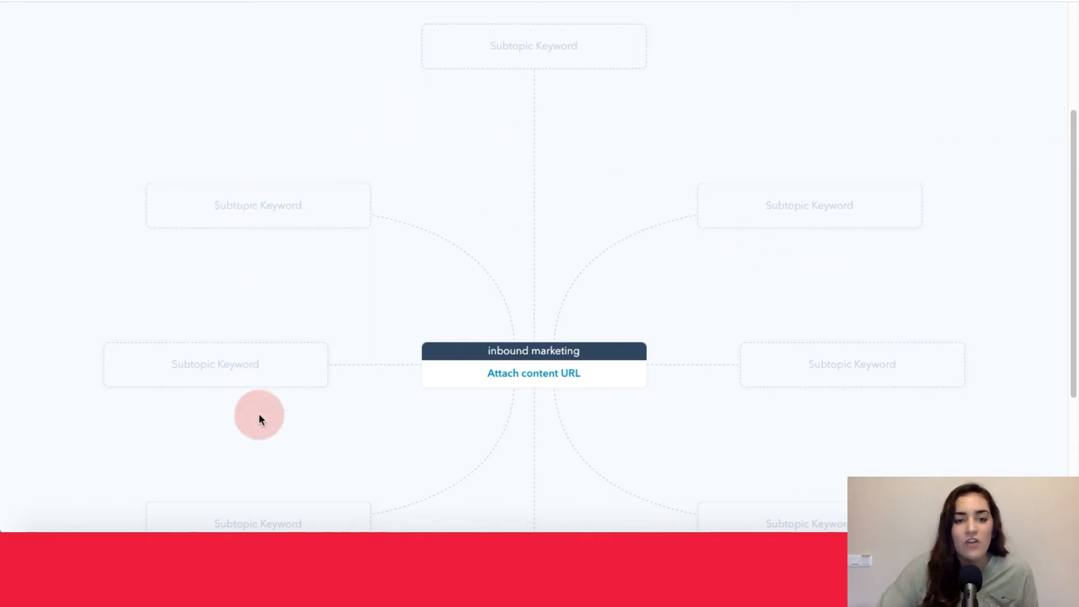
- Attach the suggested "Inbound marketing" blog post as the topic's pillar page and look over its details and search queries area
{"action": "scroll", "coordinate": [571, 388], "scroll_direction": "down", "scroll_amount": 1}
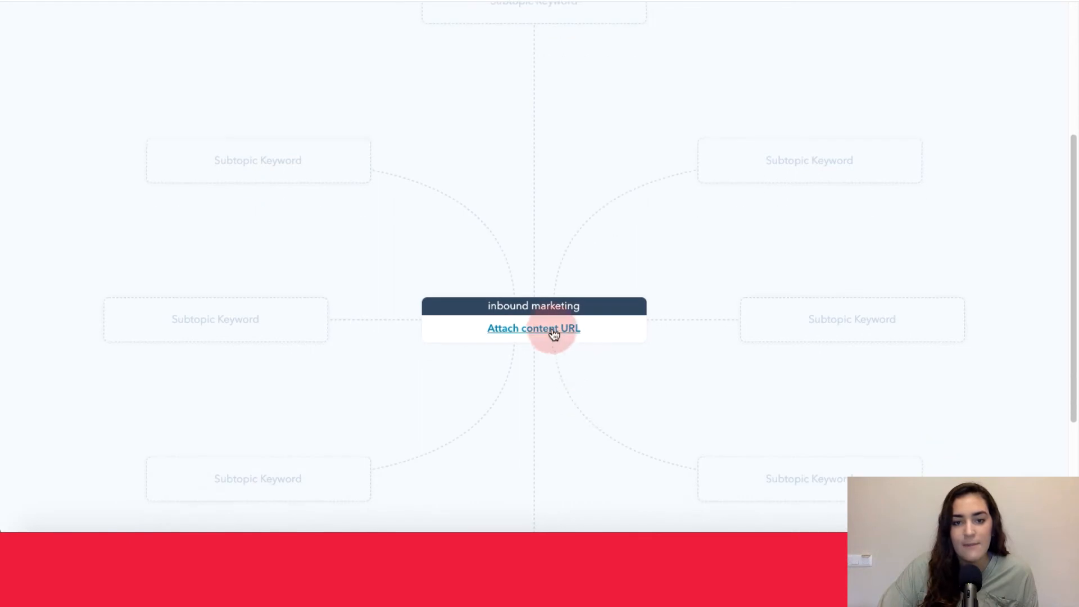
{"action": "left_click", "coordinate": [530, 332]}
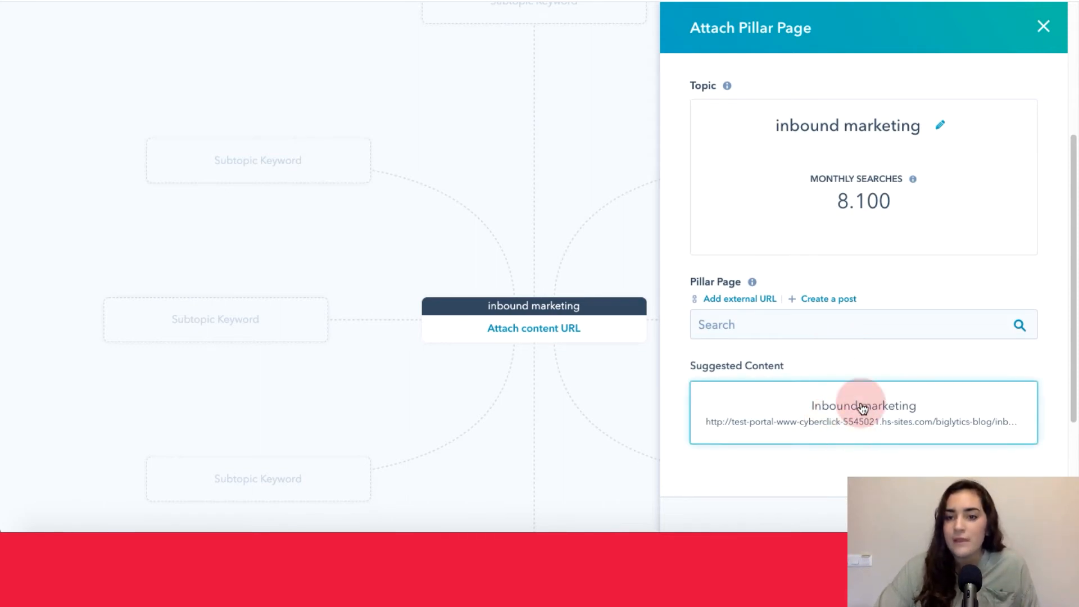
{"action": "left_click", "coordinate": [771, 420]}
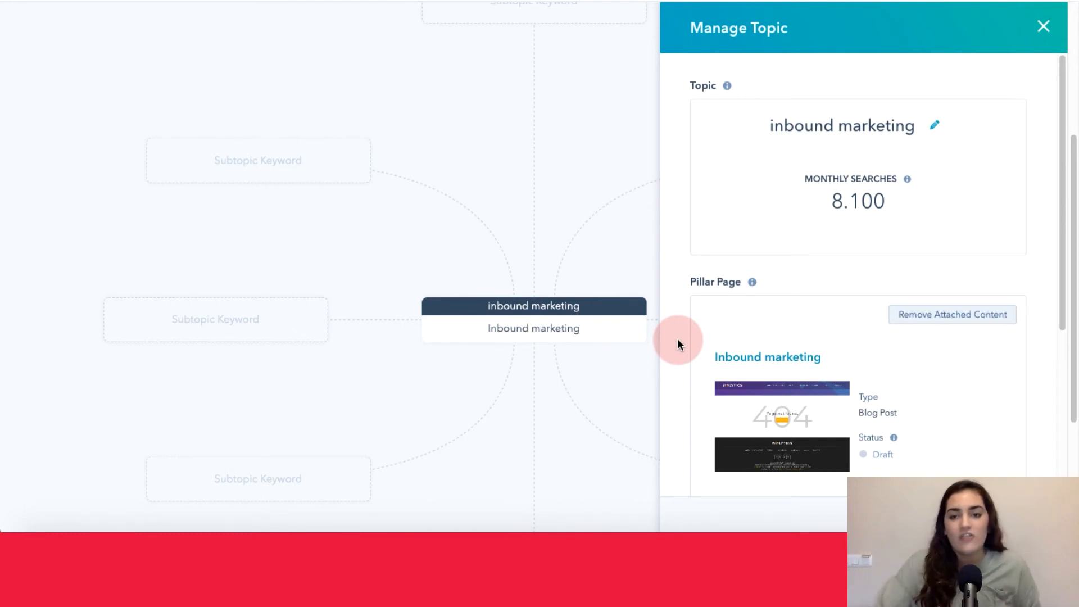
{"action": "scroll", "coordinate": [677, 339], "scroll_direction": "down", "scroll_amount": 1}
{"action": "scroll", "coordinate": [677, 338], "scroll_direction": "down", "scroll_amount": 5}
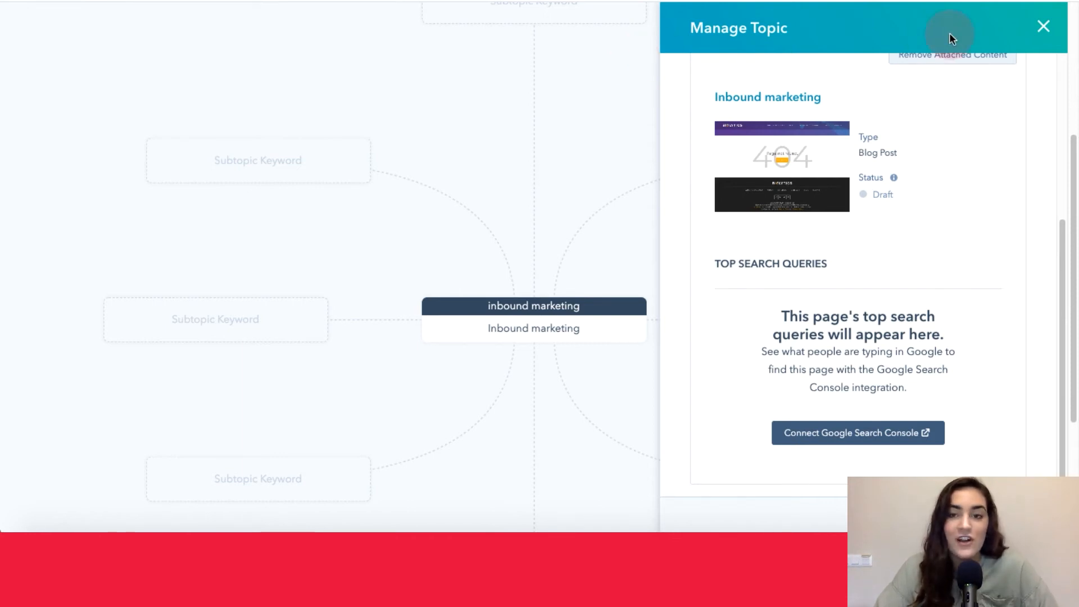
{"action": "left_click", "coordinate": [1043, 27]}
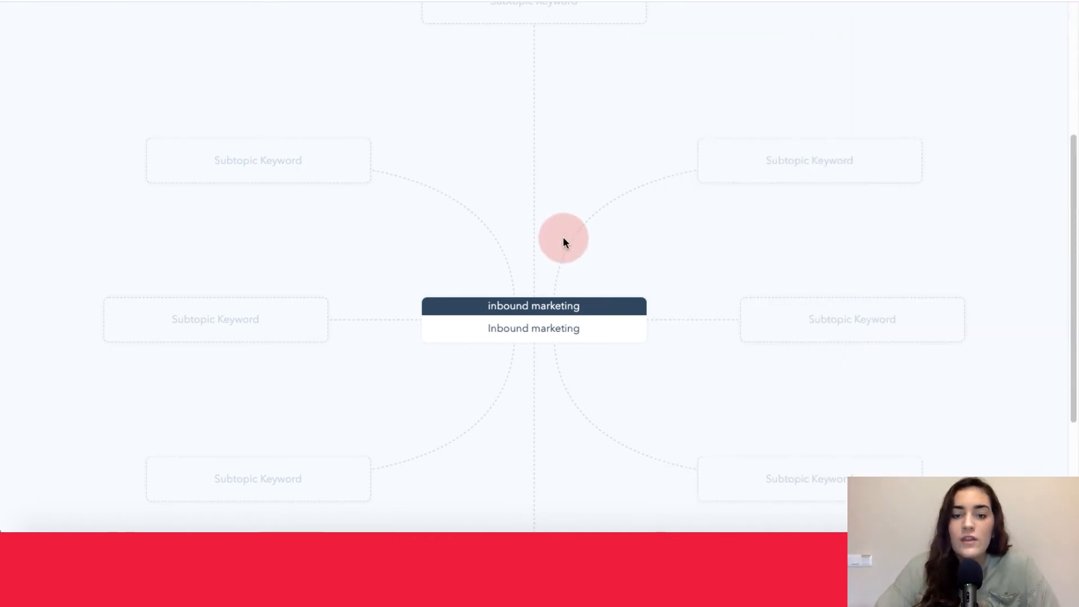
- Start adding a subtopic keyword to the inbound marketing topic and research "buyer personas"
{"action": "scroll", "coordinate": [756, 219], "scroll_direction": "up", "scroll_amount": 5}
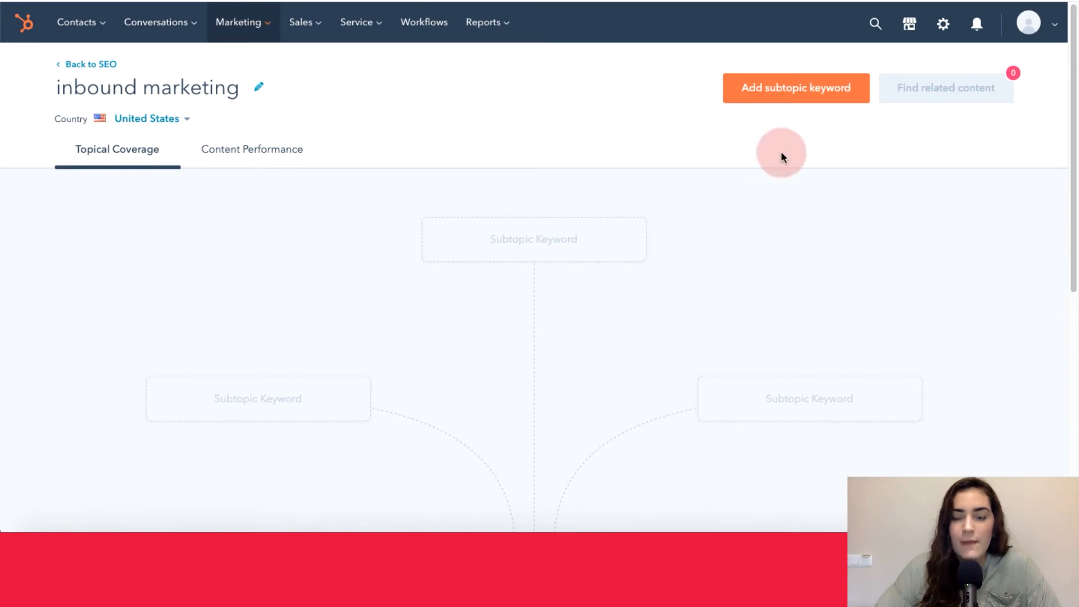
{"action": "left_click", "coordinate": [766, 98]}
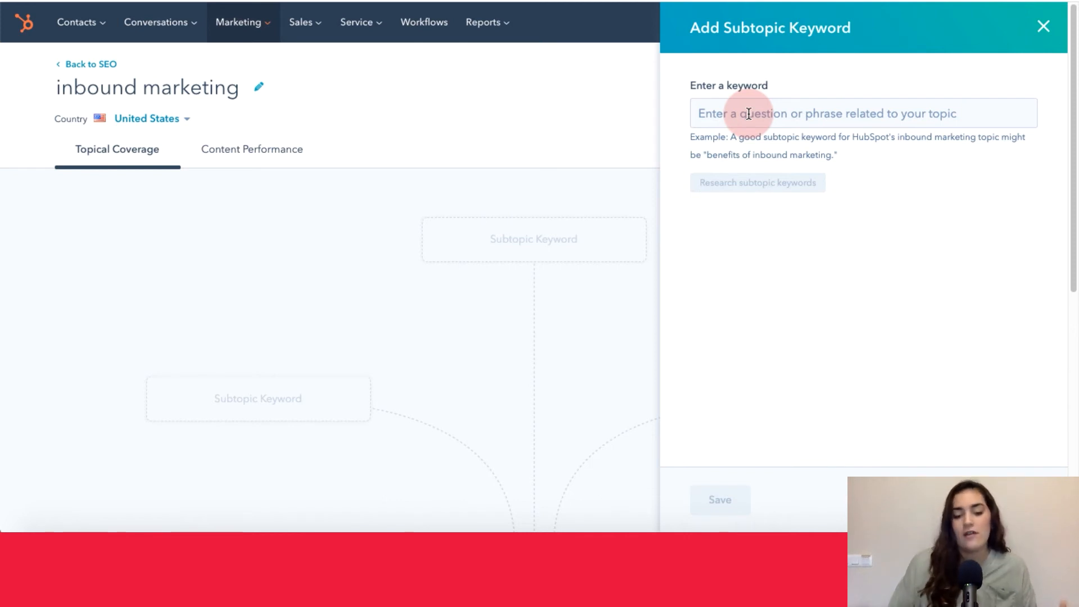
{"action": "left_click", "coordinate": [748, 114]}
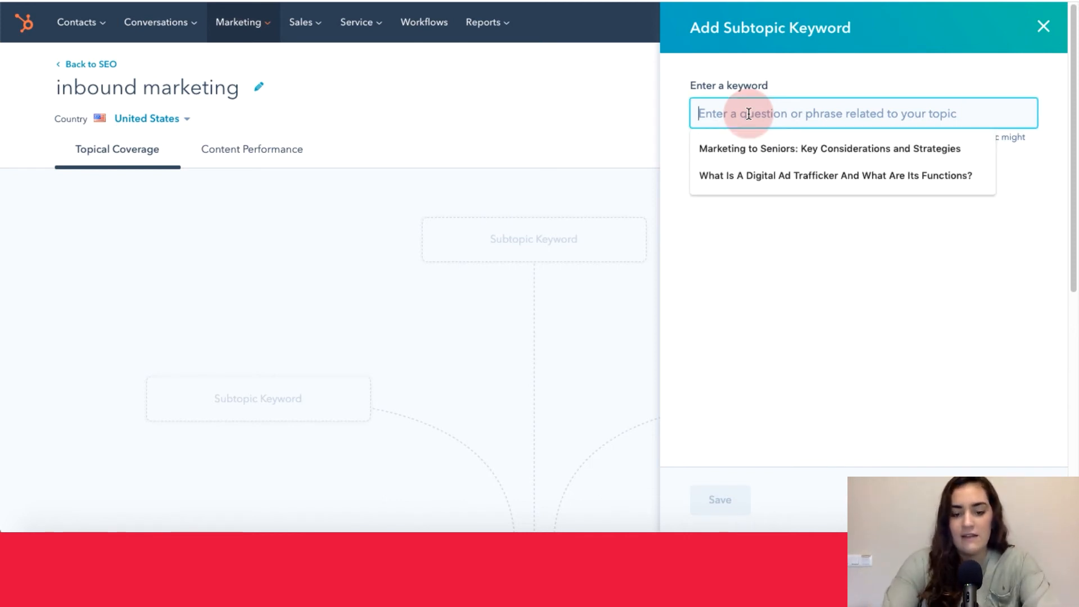
{"action": "type", "text": "buyer personas"}
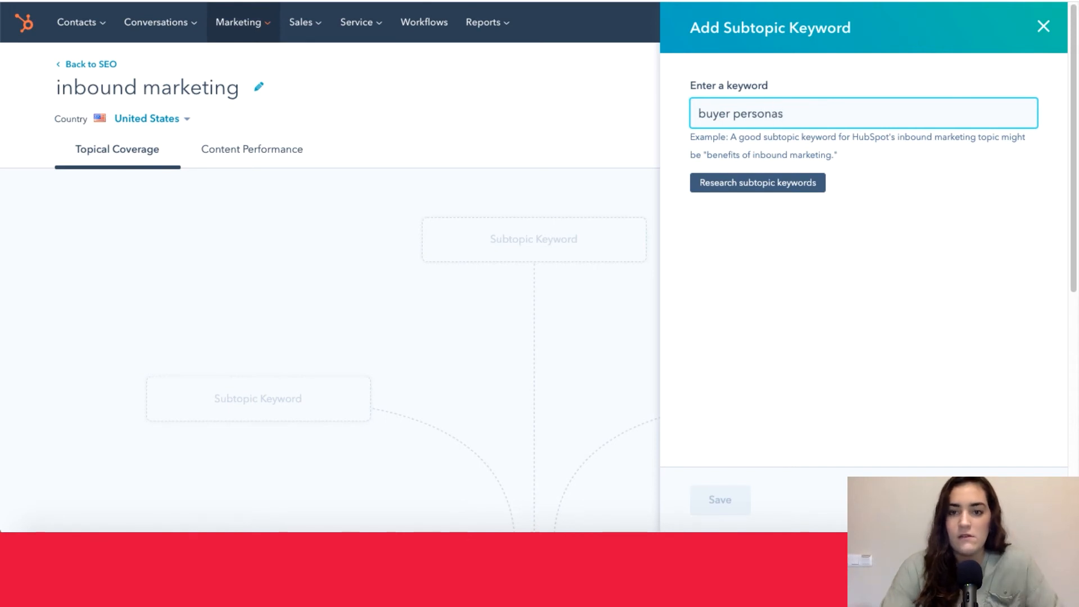
{"action": "left_click", "coordinate": [744, 187]}
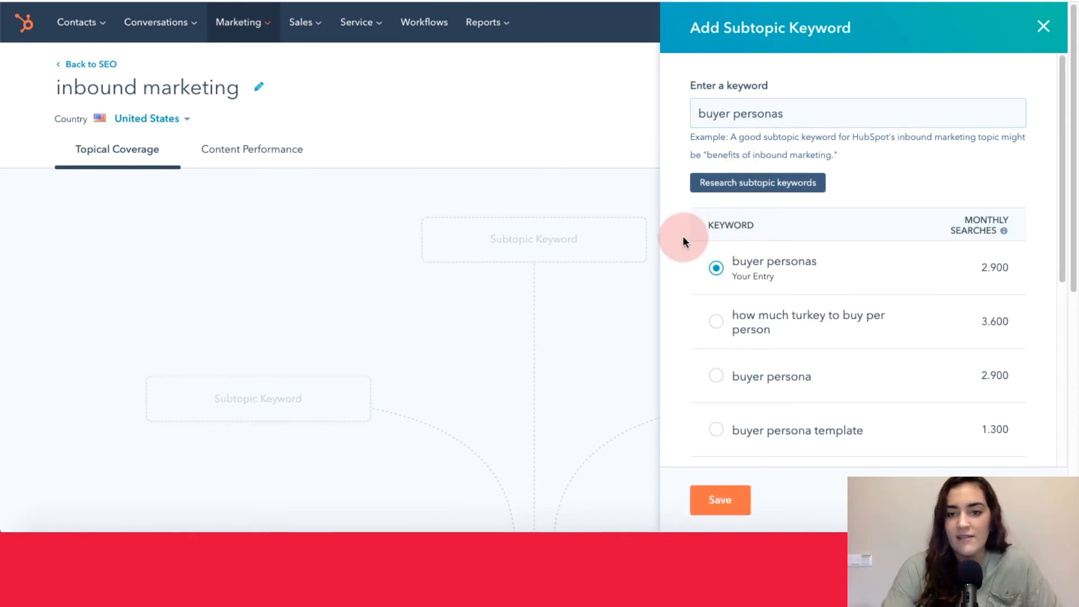
- Look through the researched subtopic keyword suggestions and compare their monthly searches
{"action": "scroll", "coordinate": [838, 331], "scroll_direction": "down", "scroll_amount": 3}
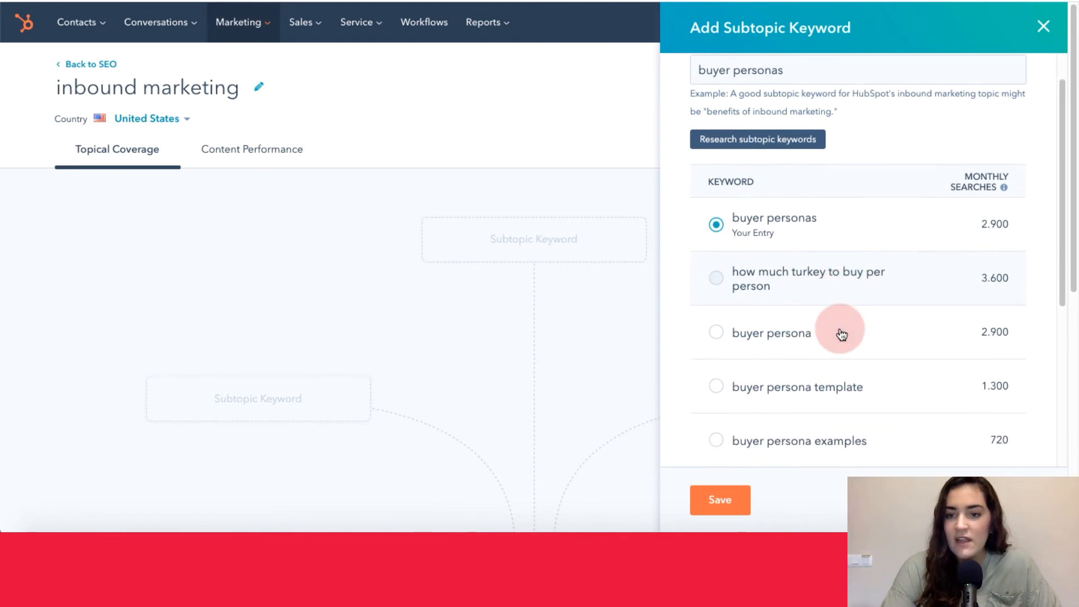
{"action": "scroll", "coordinate": [842, 335], "scroll_direction": "down", "scroll_amount": 4}
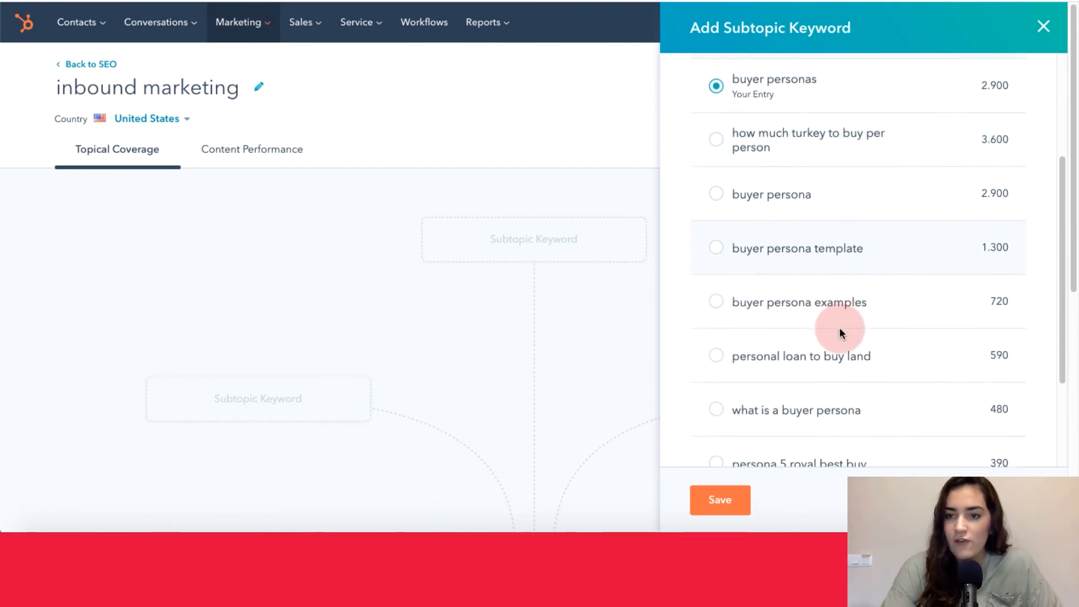
{"action": "scroll", "coordinate": [842, 333], "scroll_direction": "down", "scroll_amount": 4}
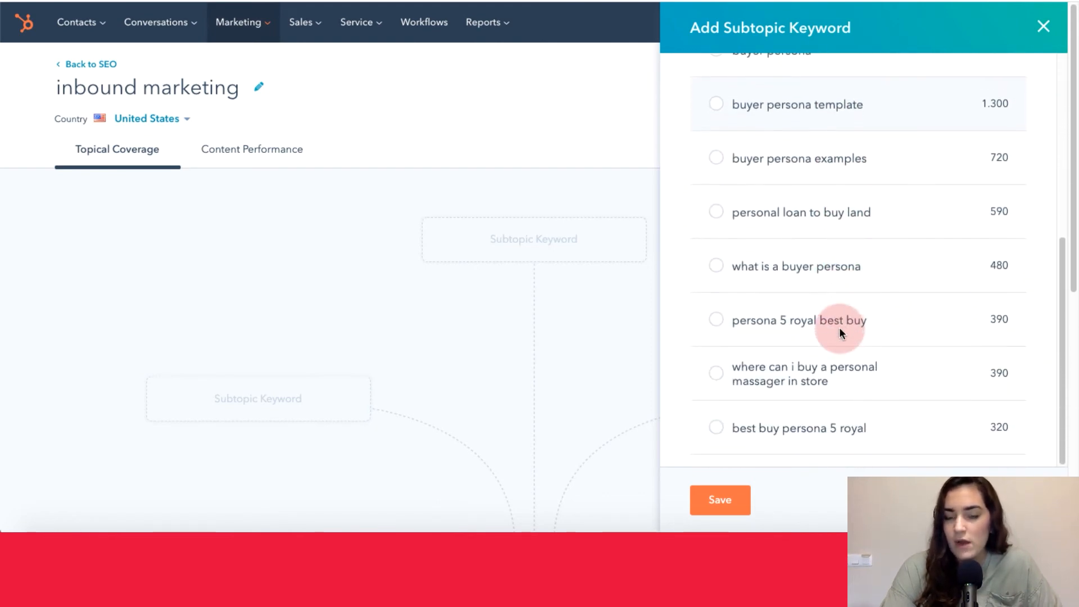
{"action": "scroll", "coordinate": [842, 333], "scroll_direction": "up", "scroll_amount": 3}
{"action": "scroll", "coordinate": [842, 332], "scroll_direction": "up", "scroll_amount": 7}
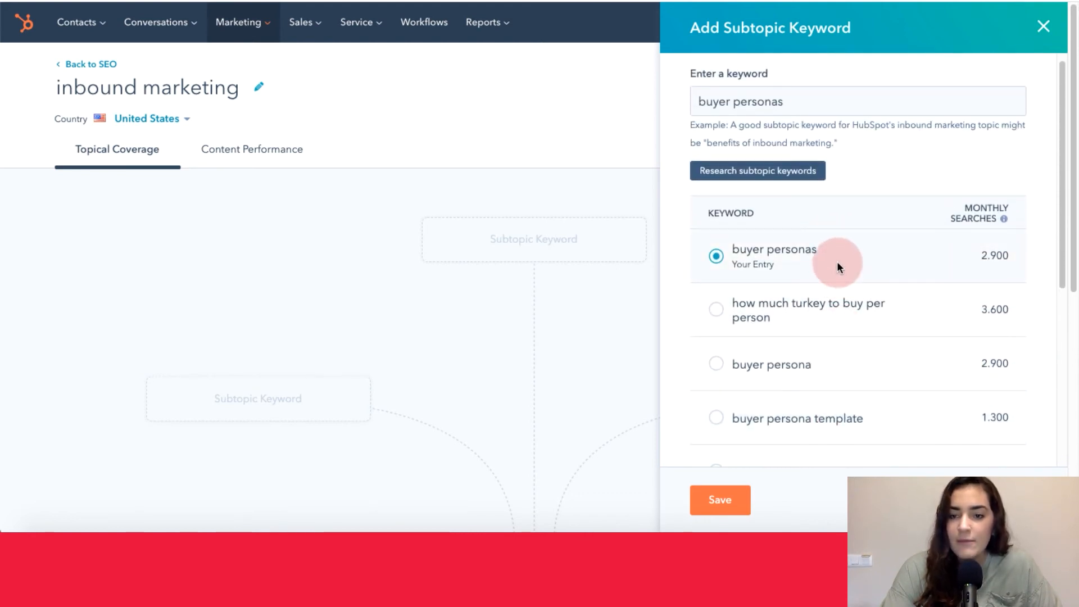
{"action": "scroll", "coordinate": [838, 264], "scroll_direction": "down", "scroll_amount": 4}
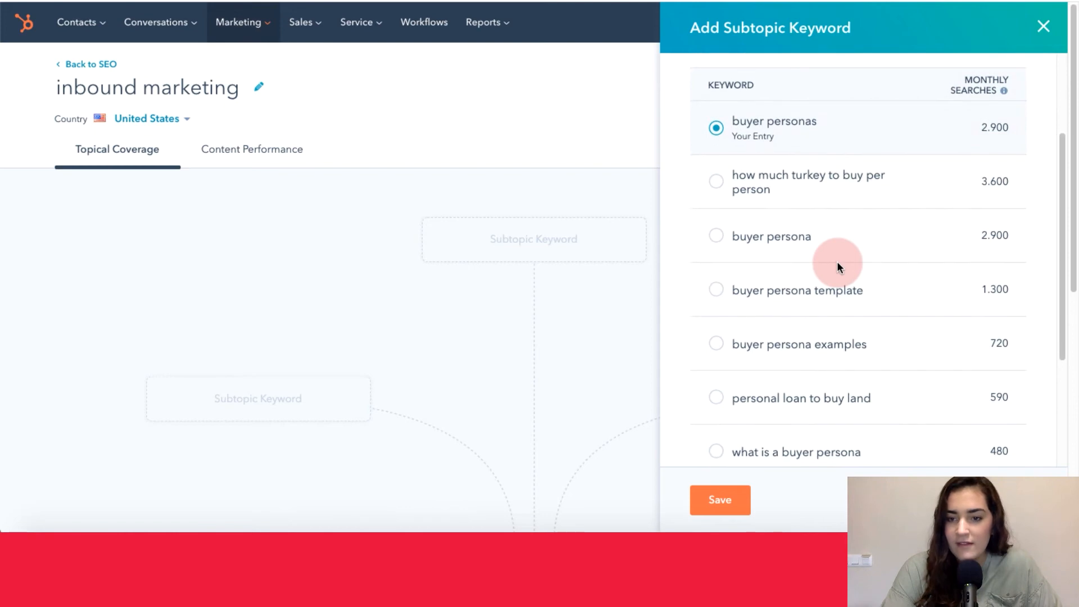
{"action": "scroll", "coordinate": [838, 264], "scroll_direction": "down", "scroll_amount": 2}
{"action": "scroll", "coordinate": [838, 264], "scroll_direction": "up", "scroll_amount": 1}
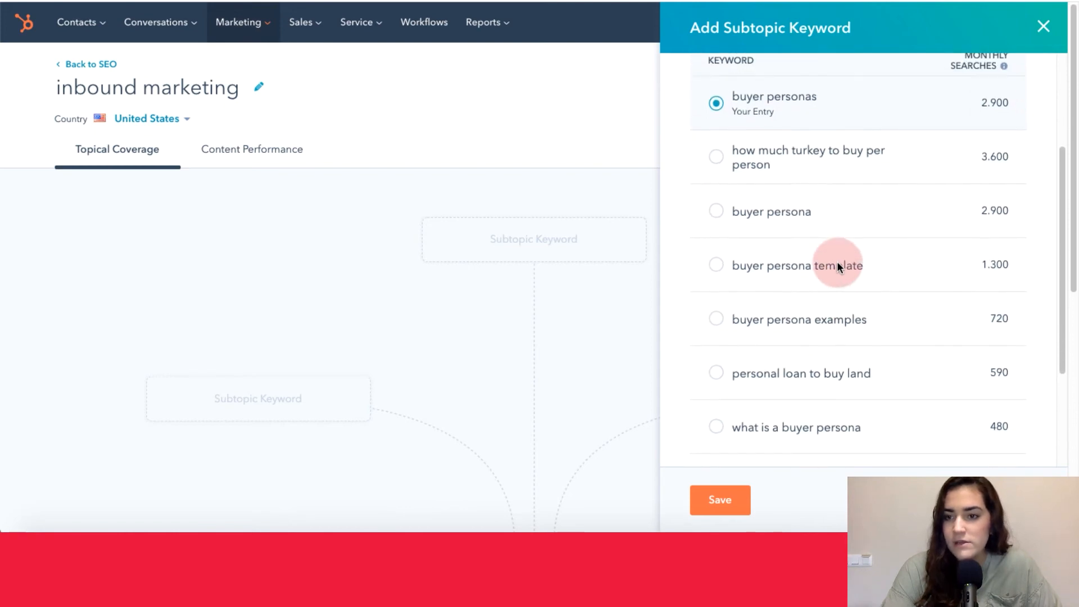
- Save "what is a buyer persona" as a subtopic keyword of the inbound marketing topic and view it on the cluster map
{"action": "scroll", "coordinate": [838, 263], "scroll_direction": "down", "scroll_amount": 1}
{"action": "left_click", "coordinate": [729, 406]}
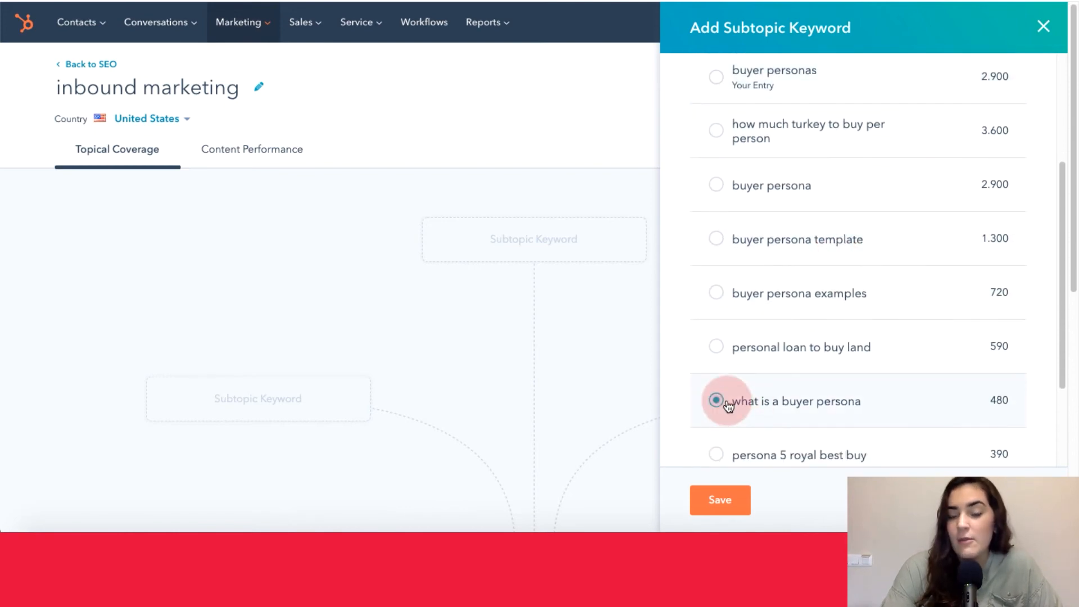
{"action": "left_click", "coordinate": [725, 502]}
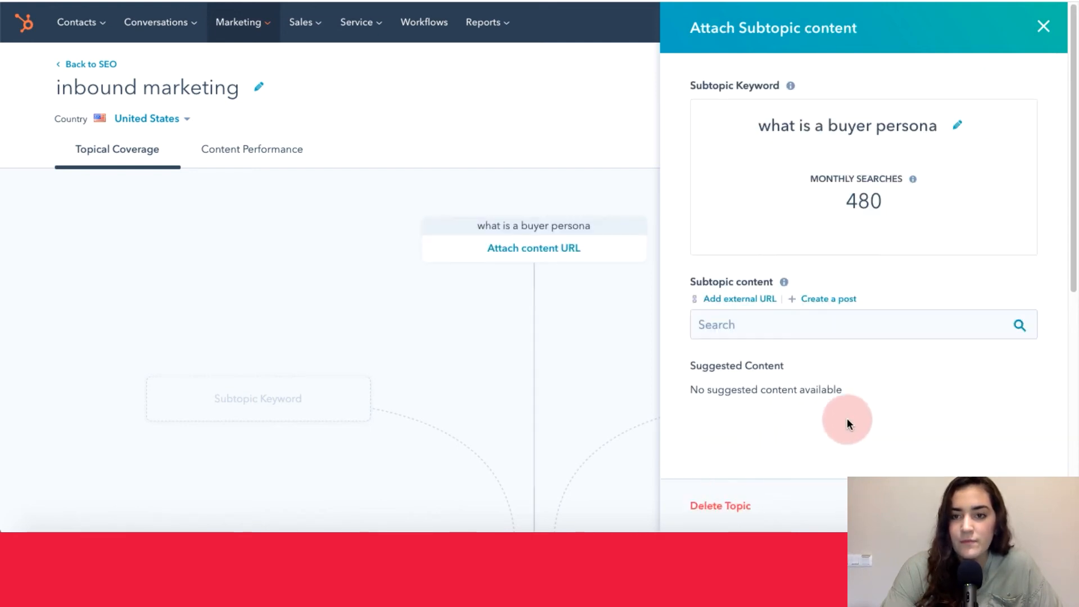
{"action": "scroll", "coordinate": [501, 352], "scroll_direction": "down", "scroll_amount": 3}
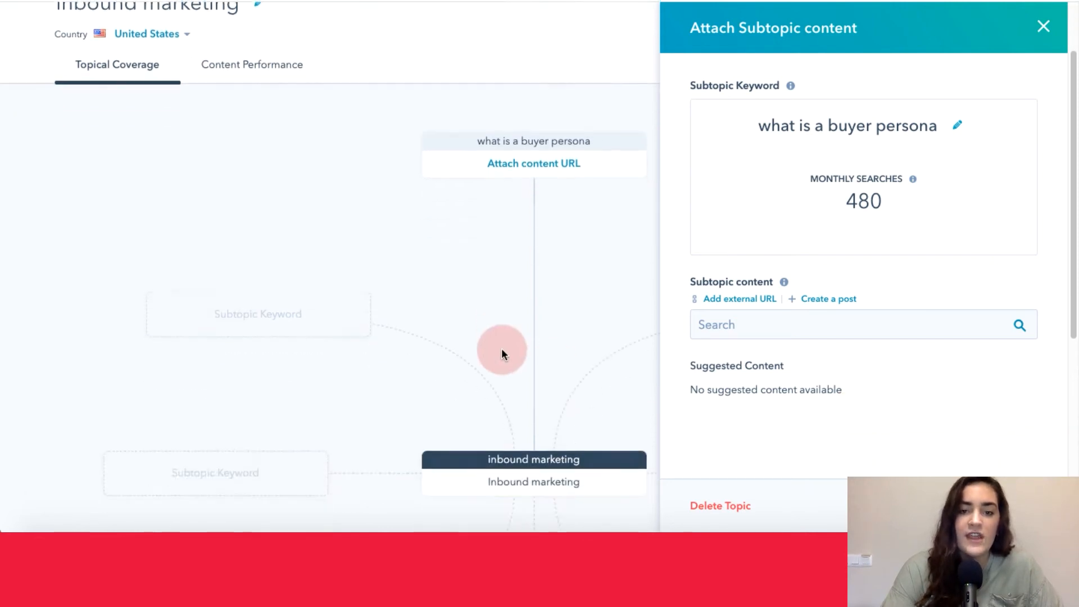
- Search the subtopic content for "test" and attach "Test Video Blog Post" to the "what is a buyer persona" subtopic
{"action": "scroll", "coordinate": [502, 351], "scroll_direction": "down", "scroll_amount": 4}
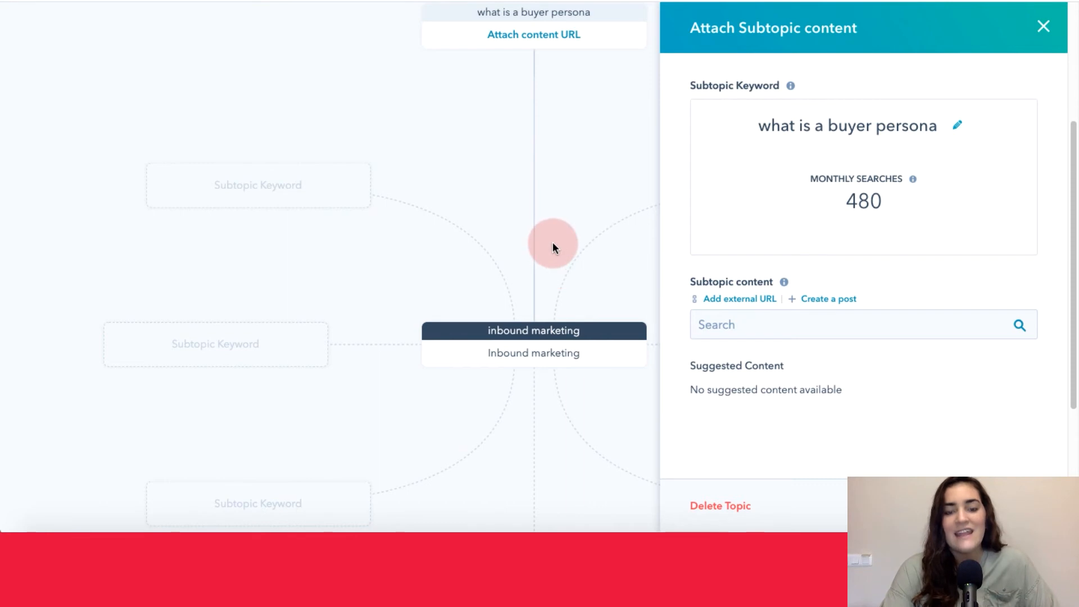
{"action": "scroll", "coordinate": [553, 247], "scroll_direction": "up", "scroll_amount": 2}
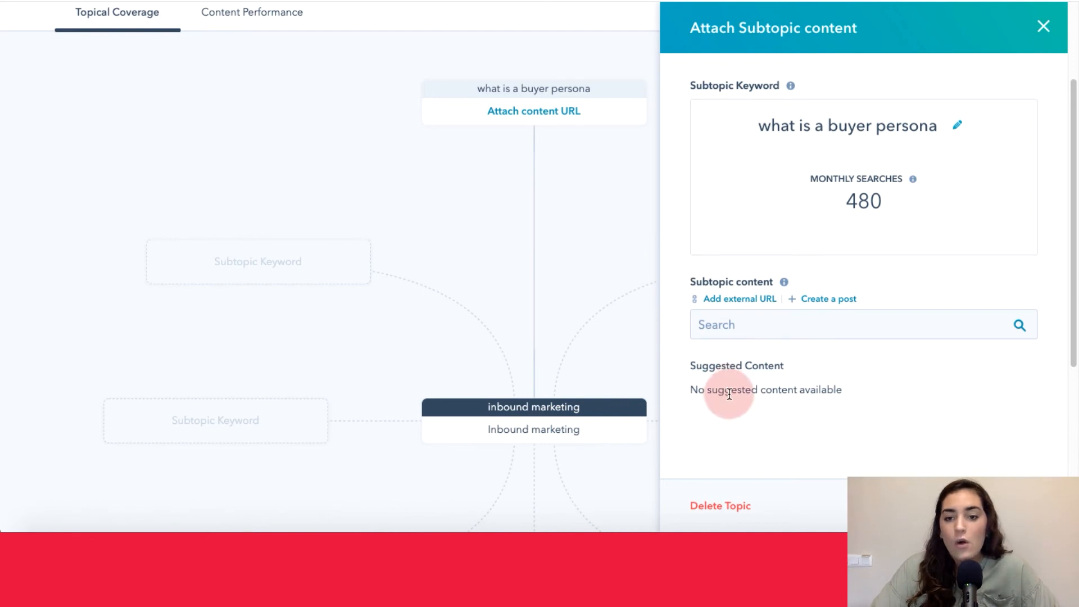
{"action": "left_click", "coordinate": [751, 326]}
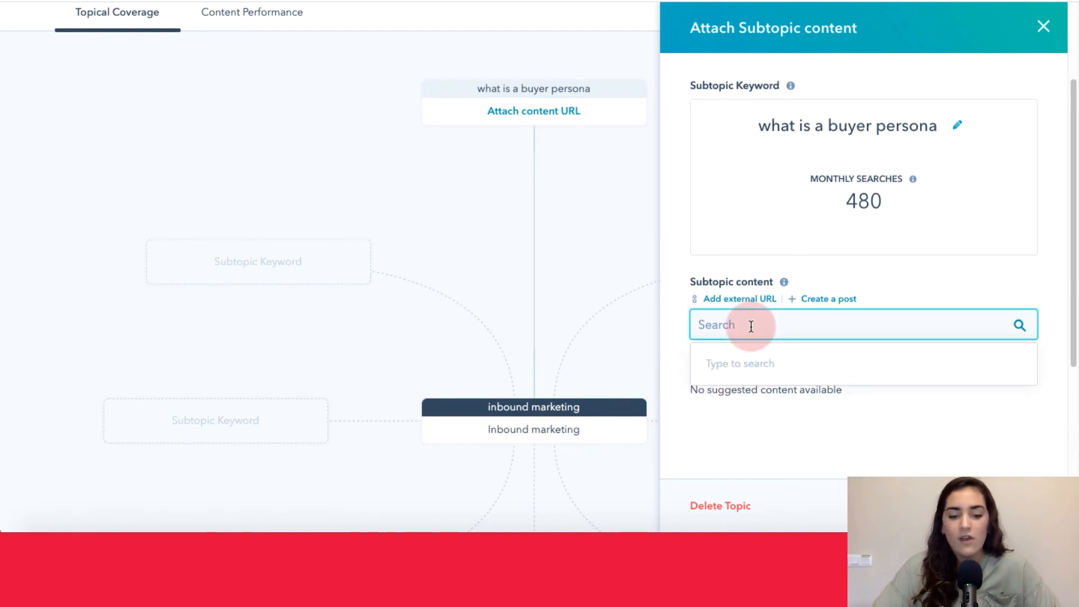
{"action": "type", "text": "test"}
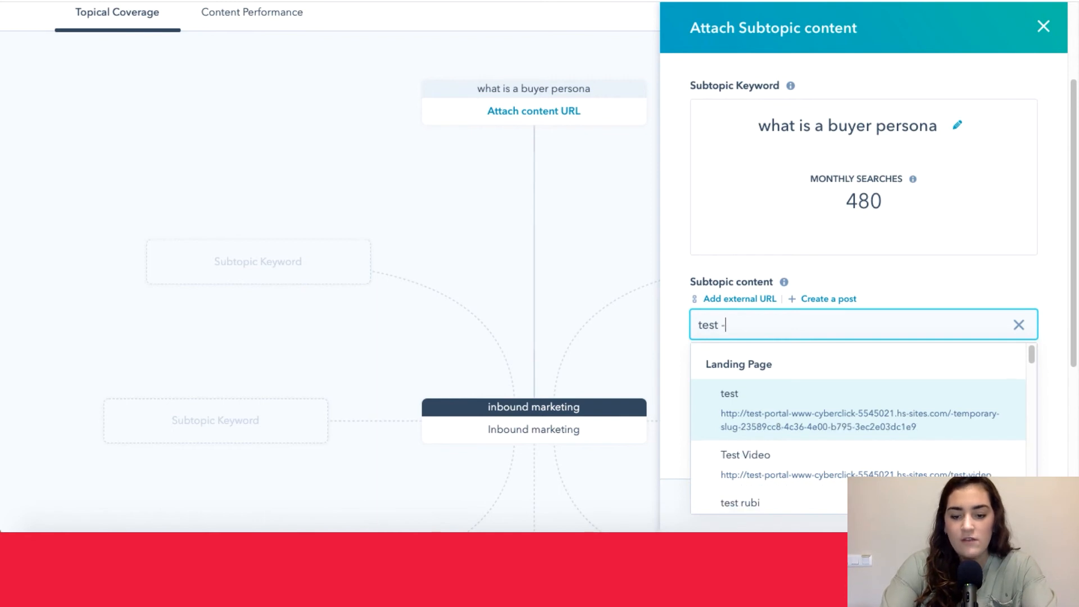
{"action": "type", "text": " - inbound"}
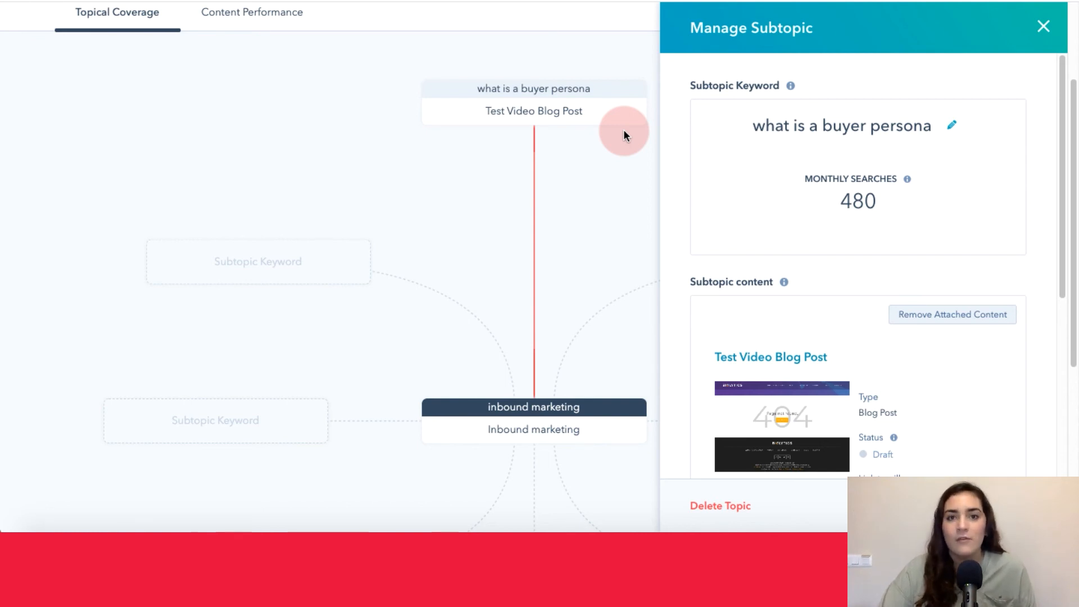
- Look over the attached blog post's type, status, pillar page link and top search queries, and close the subtopic details
{"action": "scroll", "coordinate": [683, 159], "scroll_direction": "down", "scroll_amount": 5}
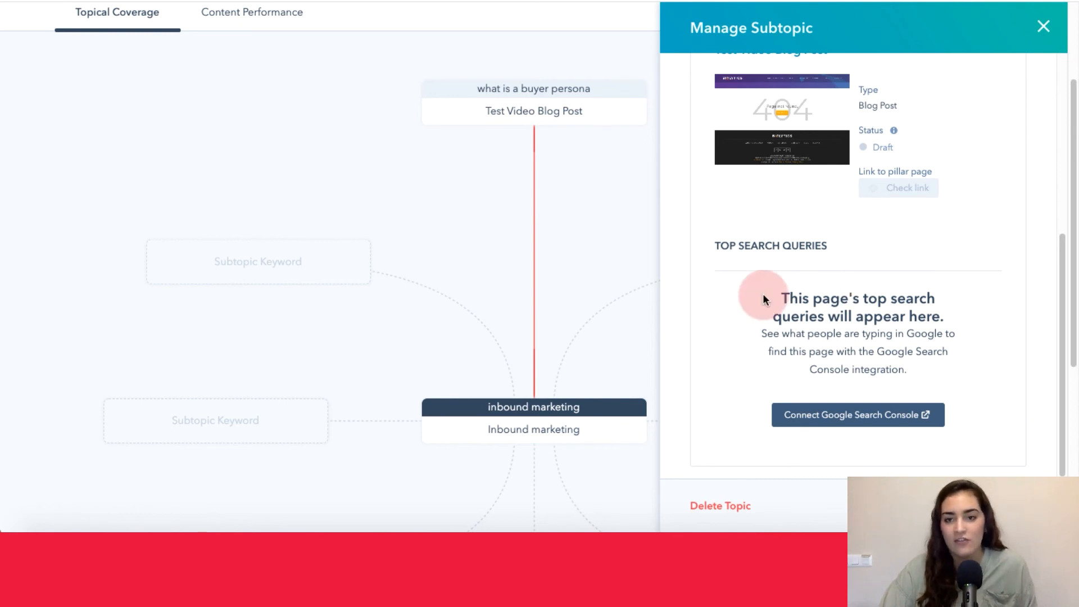
{"action": "scroll", "coordinate": [764, 298], "scroll_direction": "up", "scroll_amount": 5}
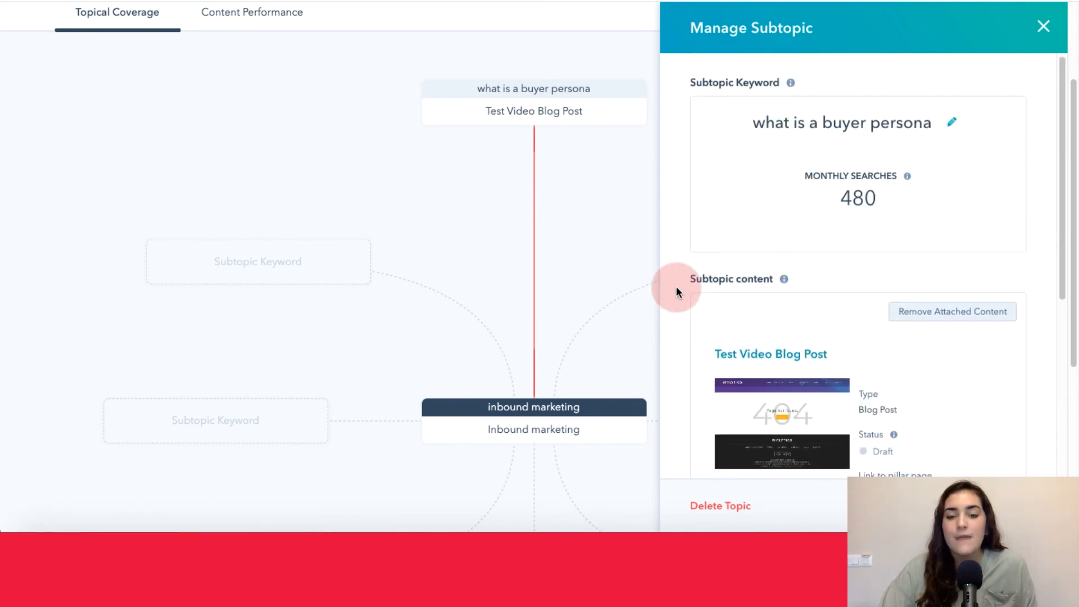
{"action": "scroll", "coordinate": [676, 288], "scroll_direction": "down", "scroll_amount": 2}
{"action": "scroll", "coordinate": [677, 292], "scroll_direction": "up", "scroll_amount": 2}
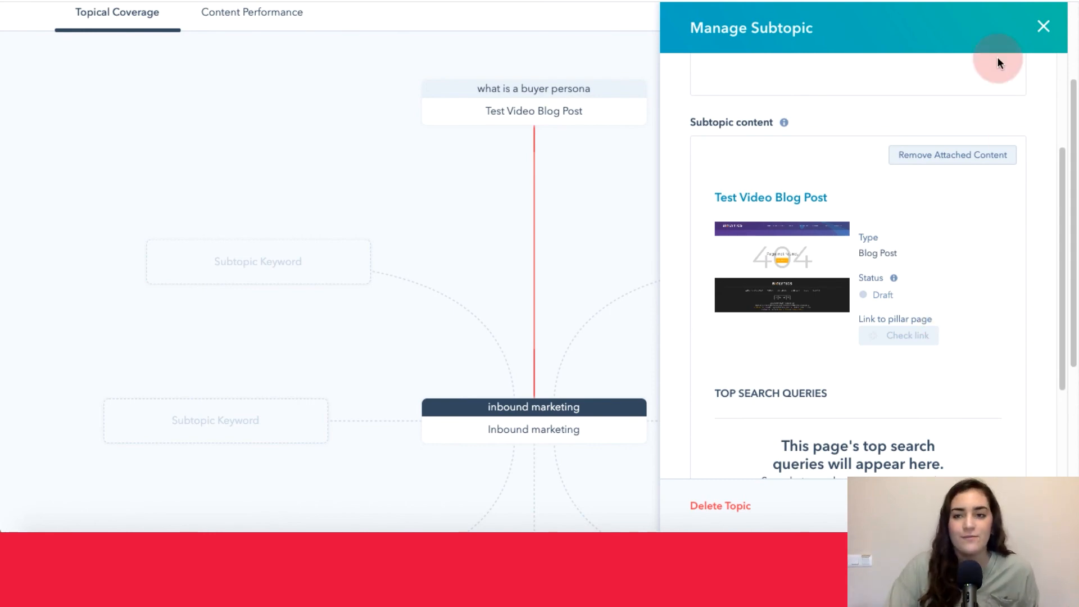
{"action": "left_click", "coordinate": [1044, 26]}
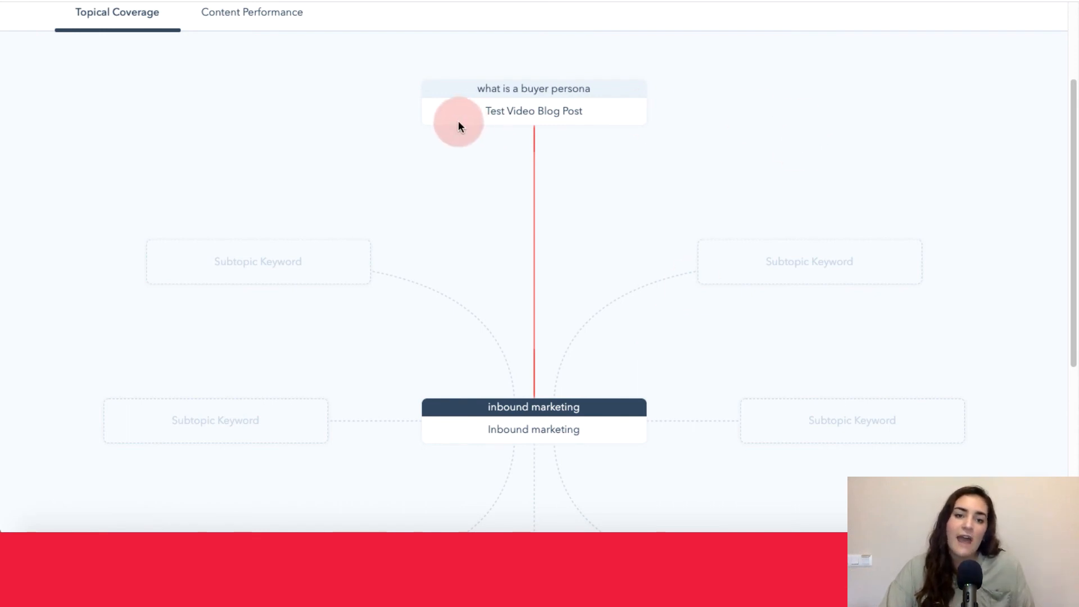
- Examine the cluster map's link between the buyer persona subtopic and the pillar page, along with the empty subtopic keyword slots
{"action": "scroll", "coordinate": [794, 179], "scroll_direction": "down", "scroll_amount": 3}
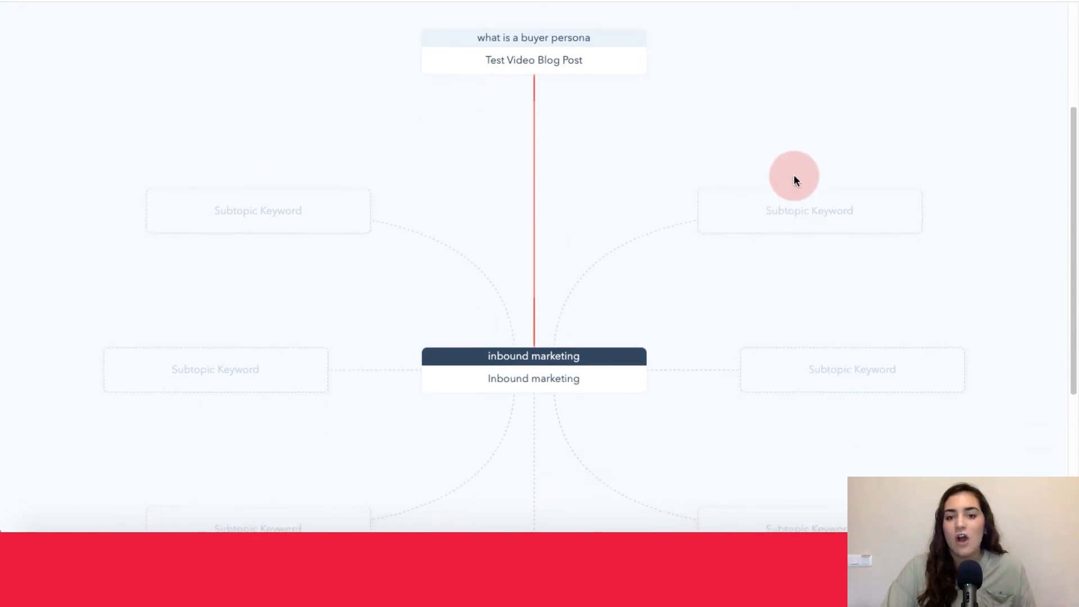
{"action": "scroll", "coordinate": [794, 179], "scroll_direction": "up", "scroll_amount": 4}
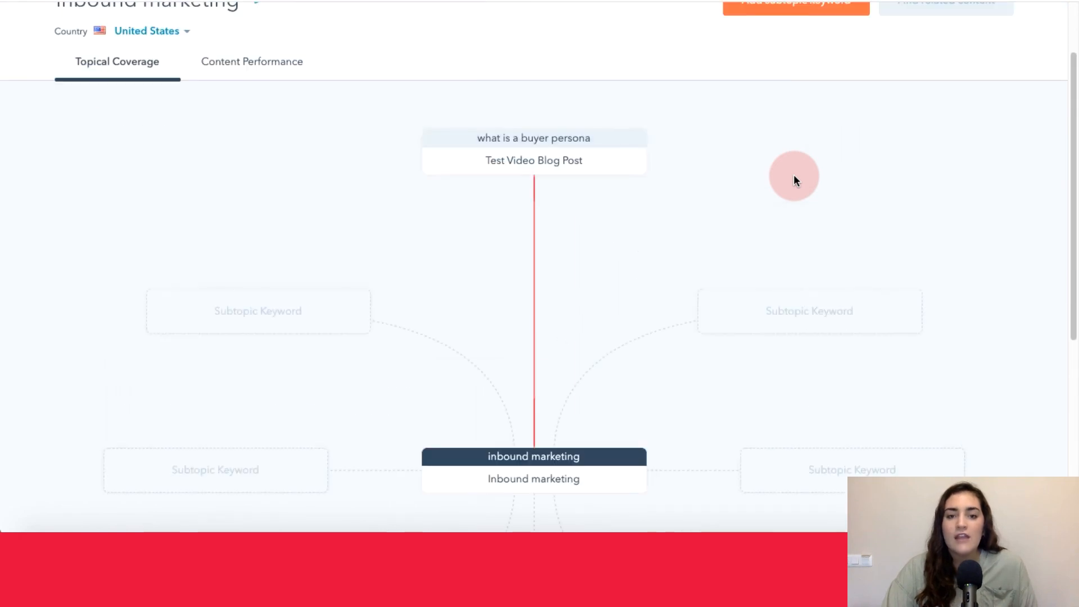
{"action": "scroll", "coordinate": [794, 178], "scroll_direction": "down", "scroll_amount": 3}
{"action": "scroll", "coordinate": [793, 178], "scroll_direction": "up", "scroll_amount": 1}
{"action": "scroll", "coordinate": [794, 179], "scroll_direction": "up", "scroll_amount": 3}
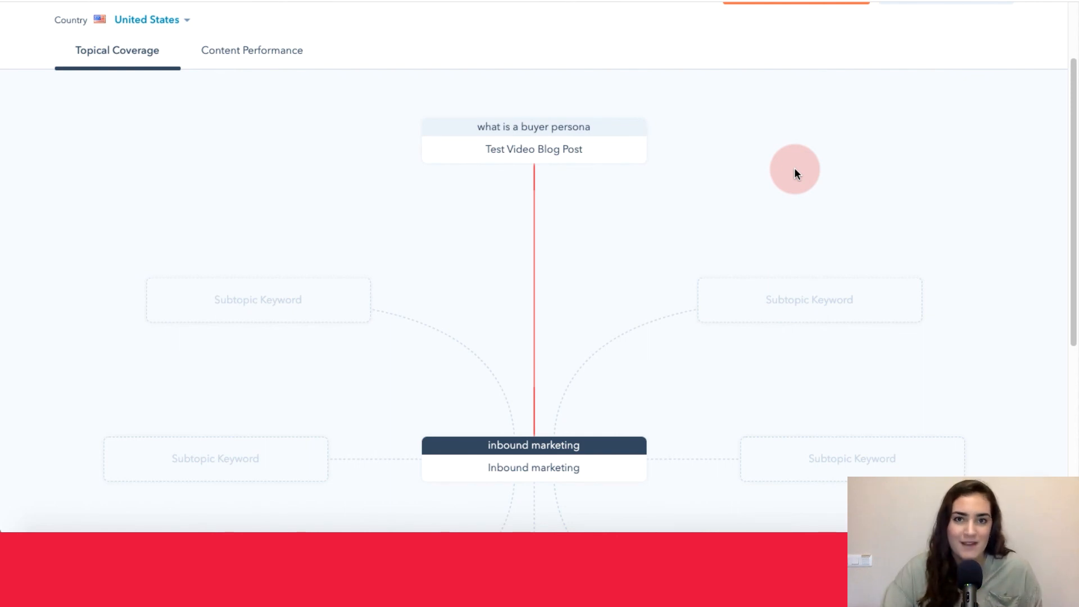
{"action": "scroll", "coordinate": [776, 176], "scroll_direction": "down", "scroll_amount": 3}
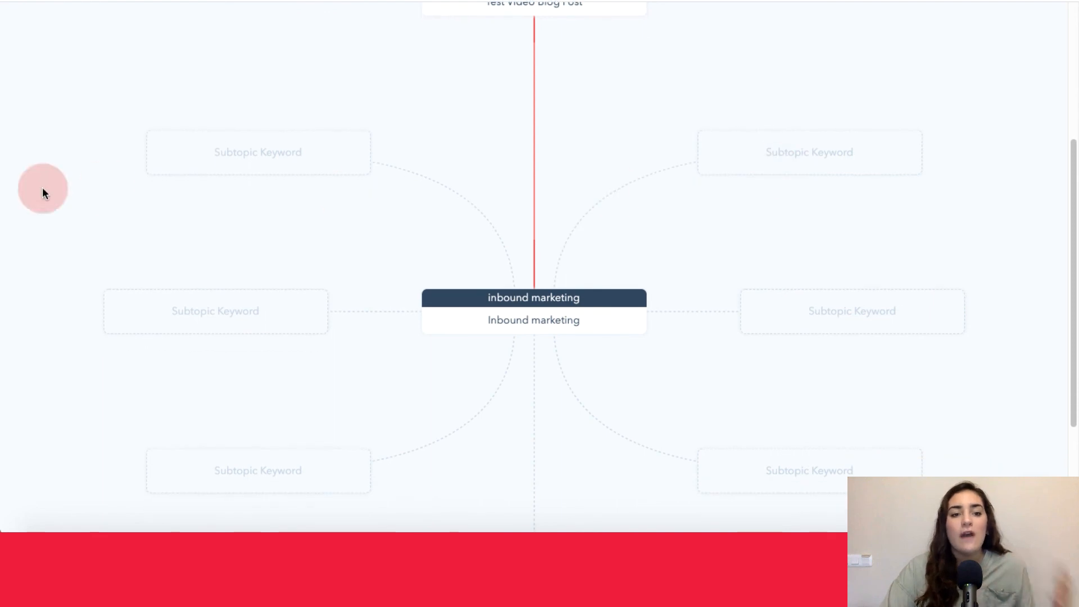
{"action": "scroll", "coordinate": [816, 122], "scroll_direction": "down", "scroll_amount": 3}
{"action": "scroll", "coordinate": [817, 122], "scroll_direction": "up", "scroll_amount": 8}
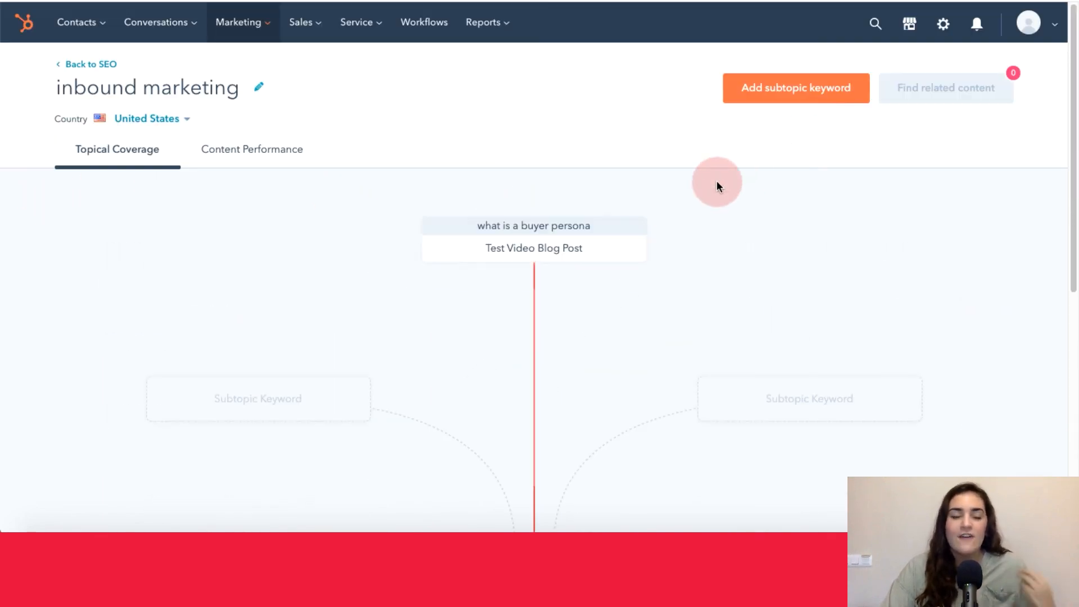
- View the topic's content performance and examine the time per page view, bounce rate and pillar link metrics
{"action": "left_click", "coordinate": [254, 162]}
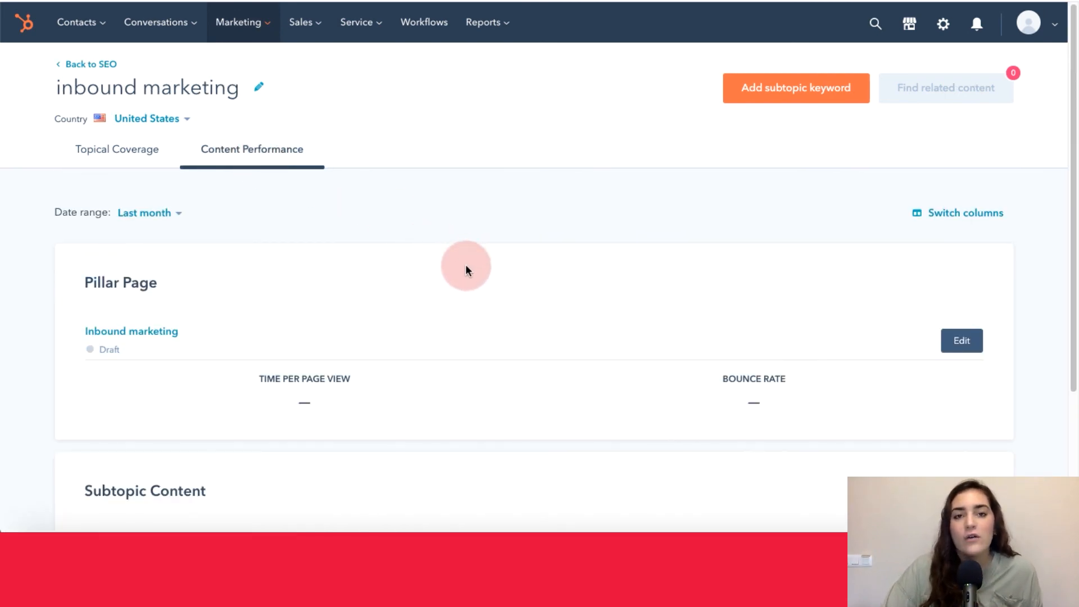
{"action": "scroll", "coordinate": [466, 269], "scroll_direction": "down", "scroll_amount": 4}
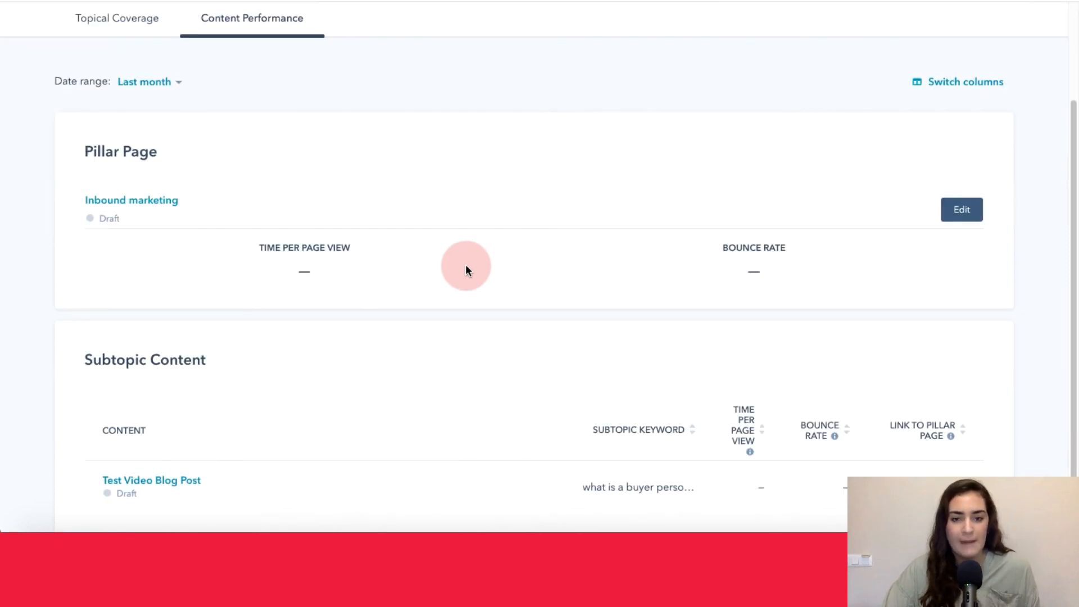
{"action": "mouse_move", "coordinate": [324, 425]}
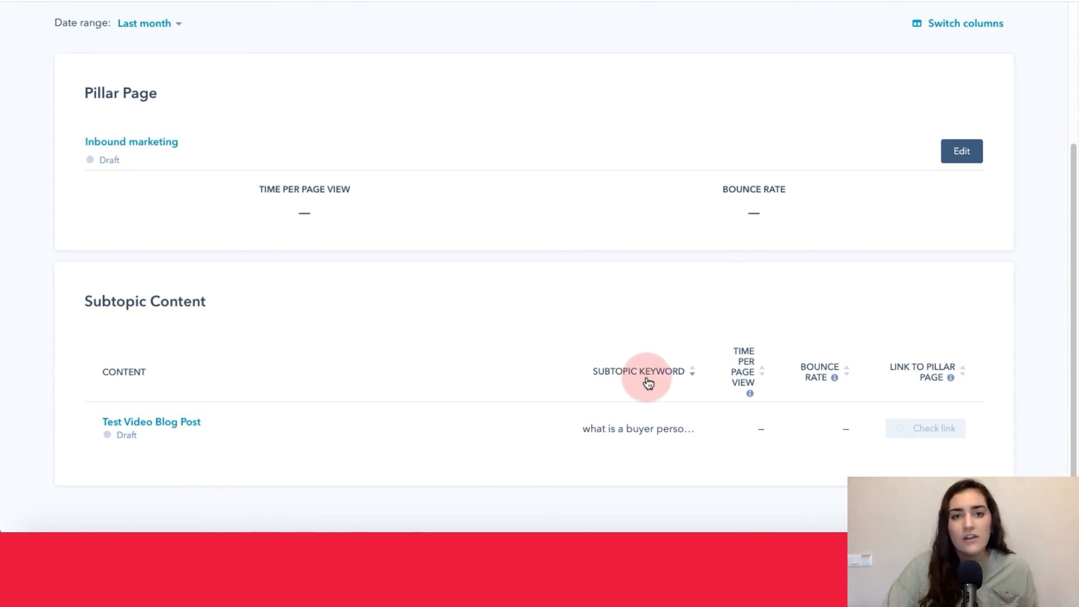
{"action": "left_click", "coordinate": [736, 364]}
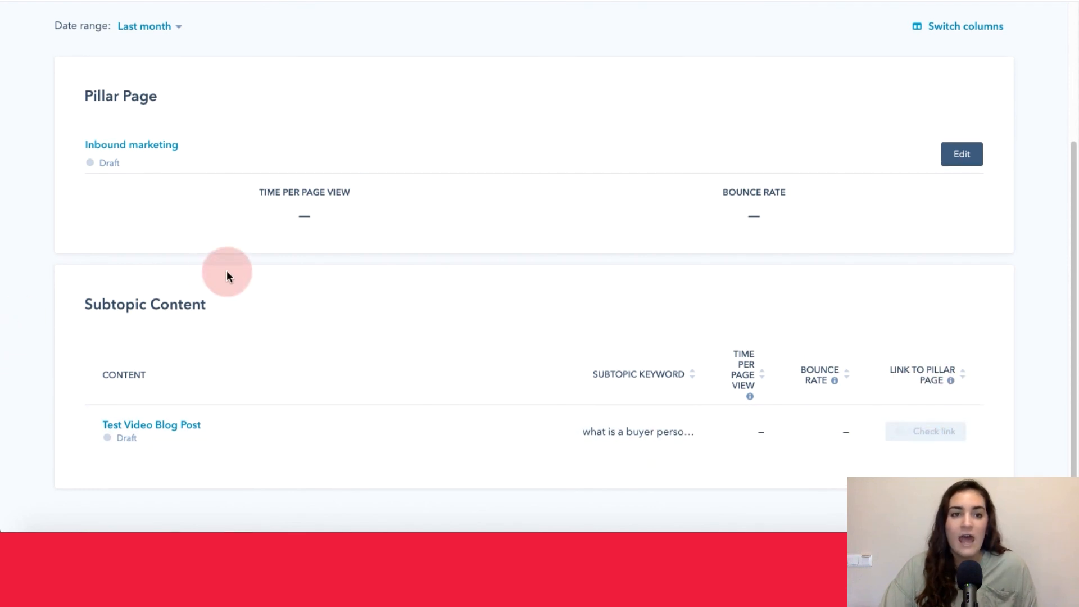
- Review which columns can be displayed in the content performance report and close the column chooser
{"action": "scroll", "coordinate": [227, 271], "scroll_direction": "up", "scroll_amount": 1}
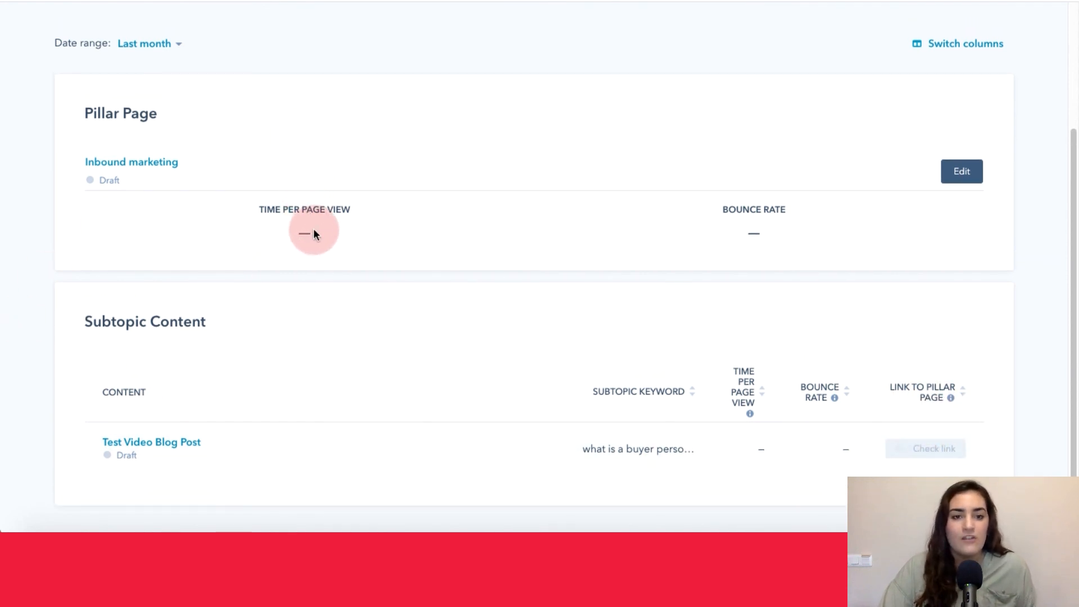
{"action": "left_click", "coordinate": [947, 44]}
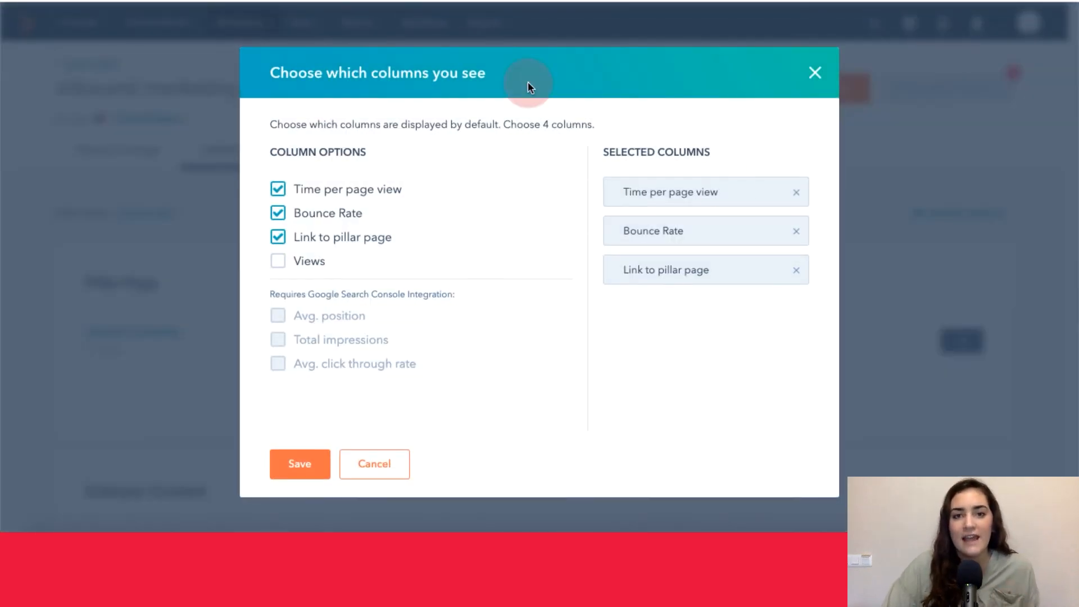
{"action": "left_click", "coordinate": [297, 441]}
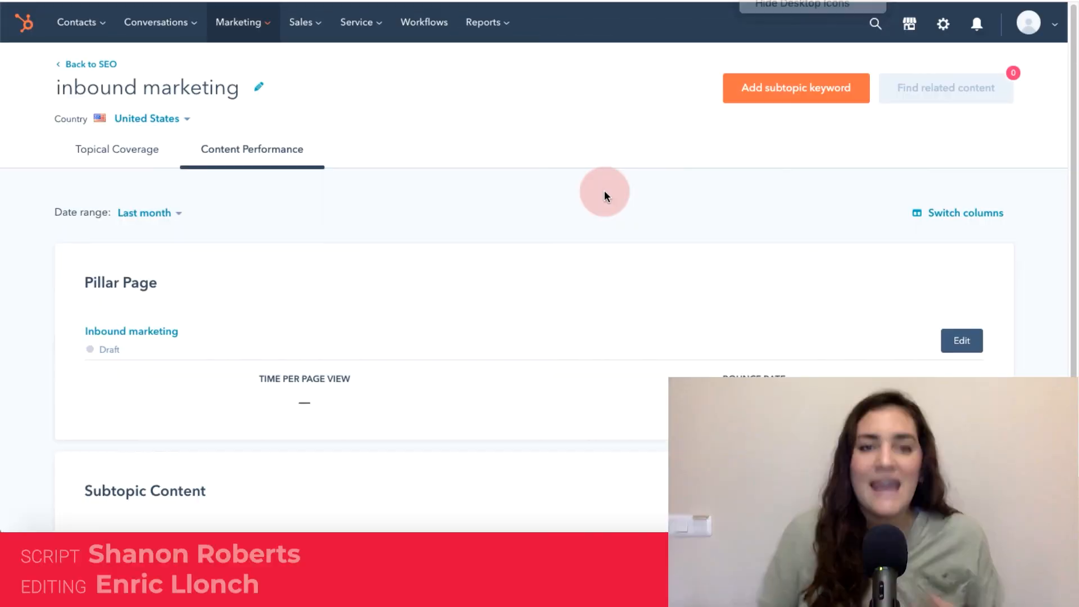